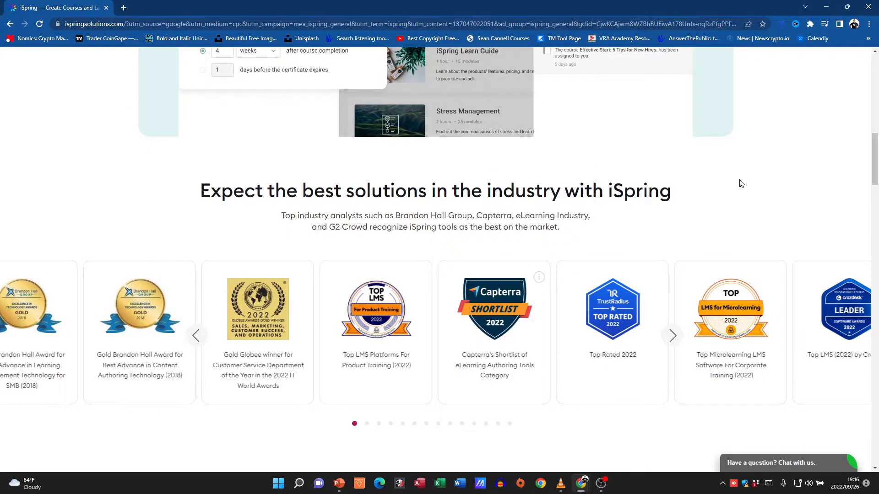
Look through the industry awards on the iSpring home page and the feature overview on the iSpring Suite page
left_click_drag(875, 146, 876, 167)
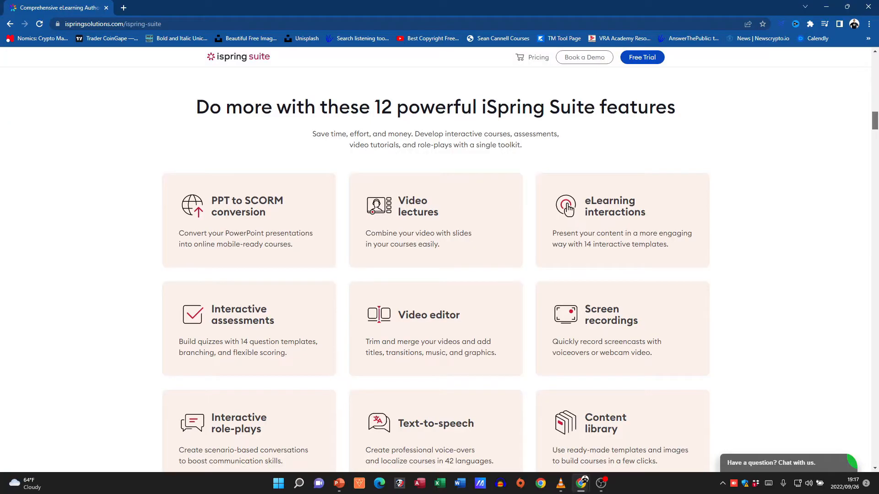
scroll(435, 270, "up", 2)
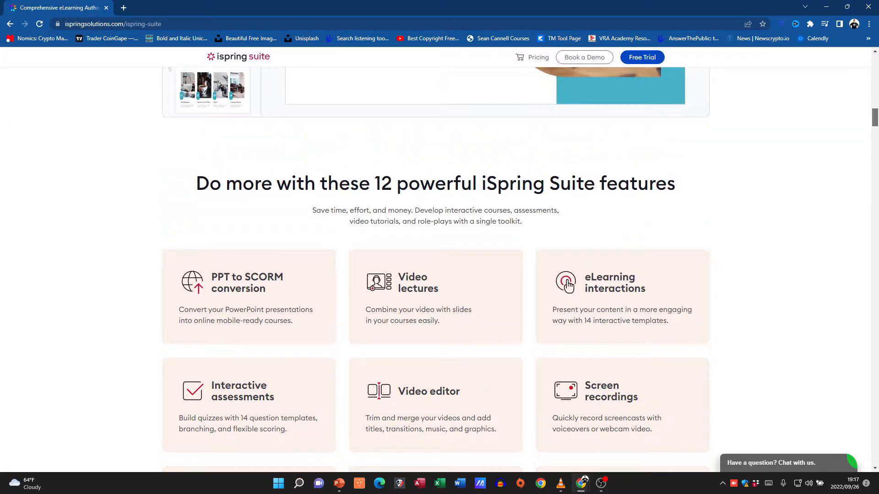
scroll(436, 270, "down", 1)
left_click_drag(878, 121, 876, 133)
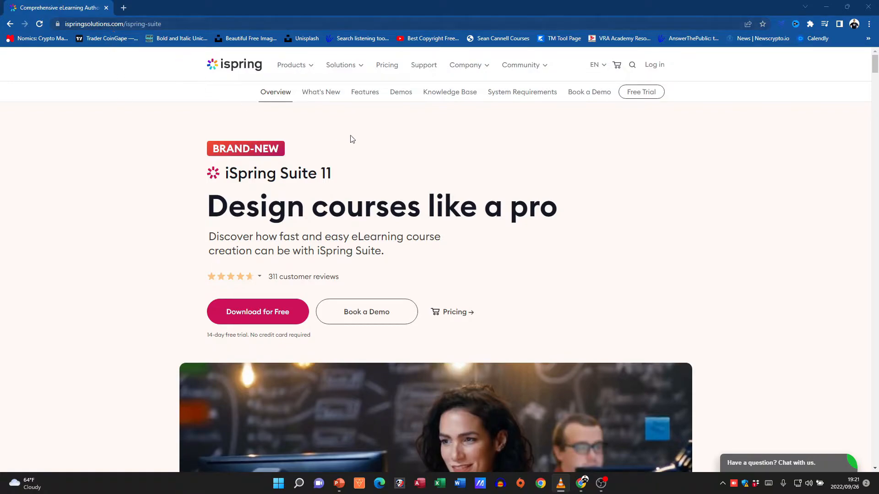
Examine the iSpring Suite 11 product page, covering the introduction, the sample courses and the PowerPoint integration
scroll(555, 243, "down", 4)
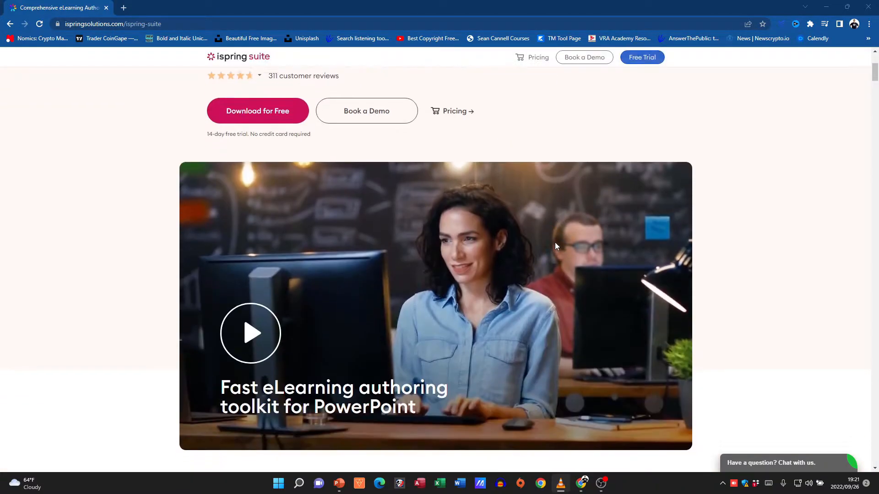
scroll(555, 245, "up", 4)
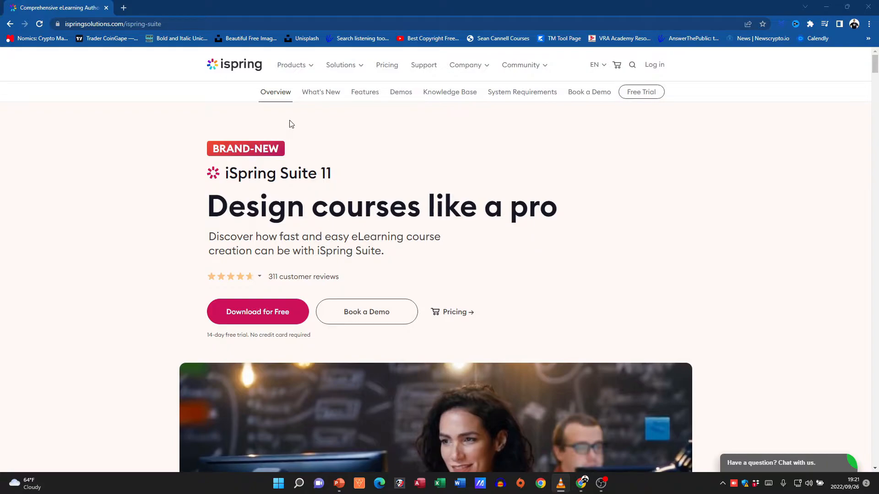
scroll(705, 237, "down", 3)
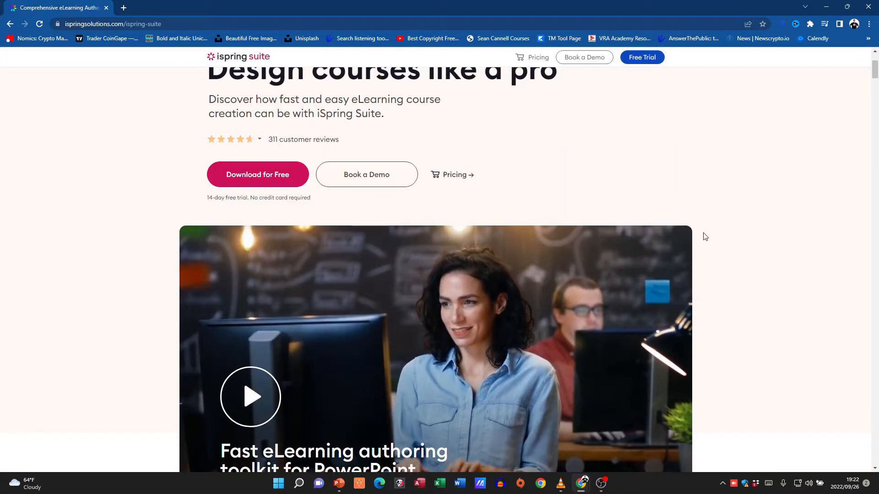
scroll(705, 237, "down", 2)
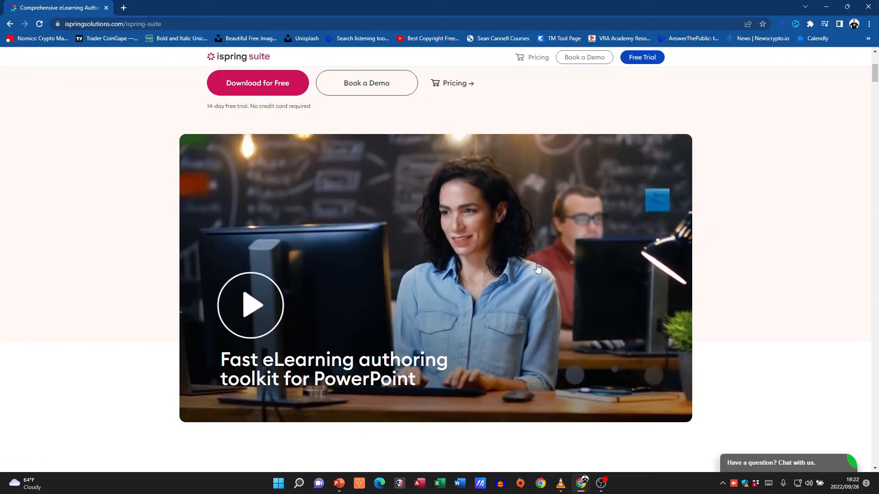
scroll(705, 237, "down", 3)
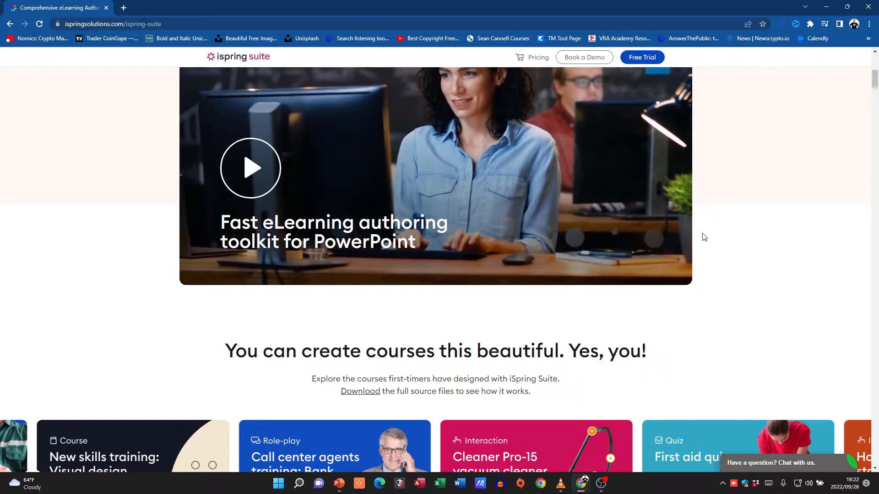
scroll(704, 236, "down", 4)
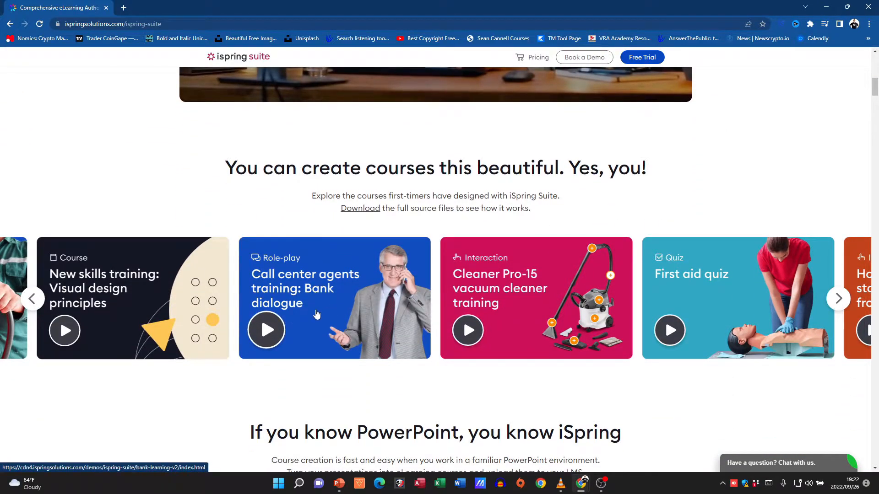
scroll(692, 316, "down", 3)
scroll(692, 316, "down", 3)
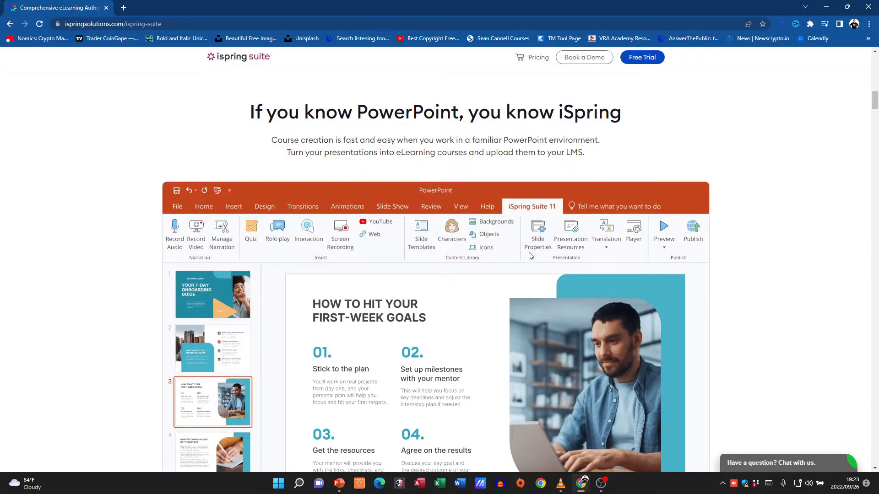
scroll(515, 271, "down", 5)
scroll(514, 275, "down", 3)
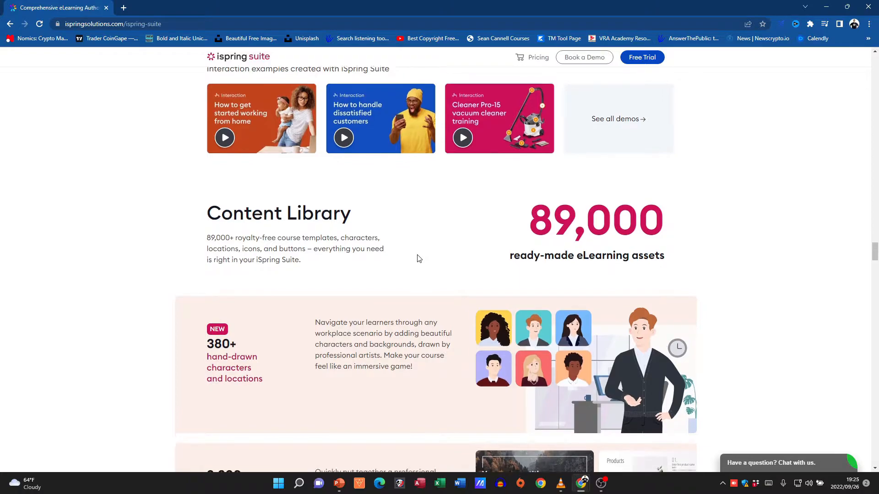
Review the page's content library, LMS compatibility, cloud sharing, customer support, awards and pricing sections
scroll(424, 257, "down", 3)
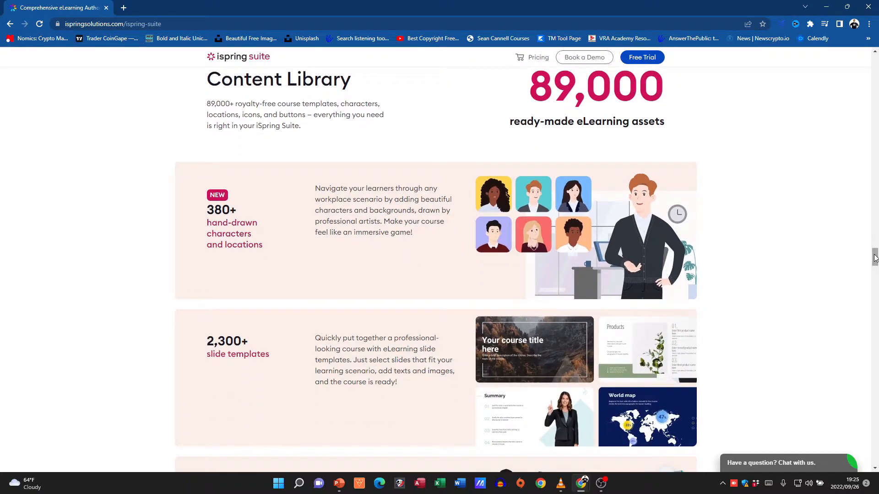
left_click_drag(874, 258, 875, 307)
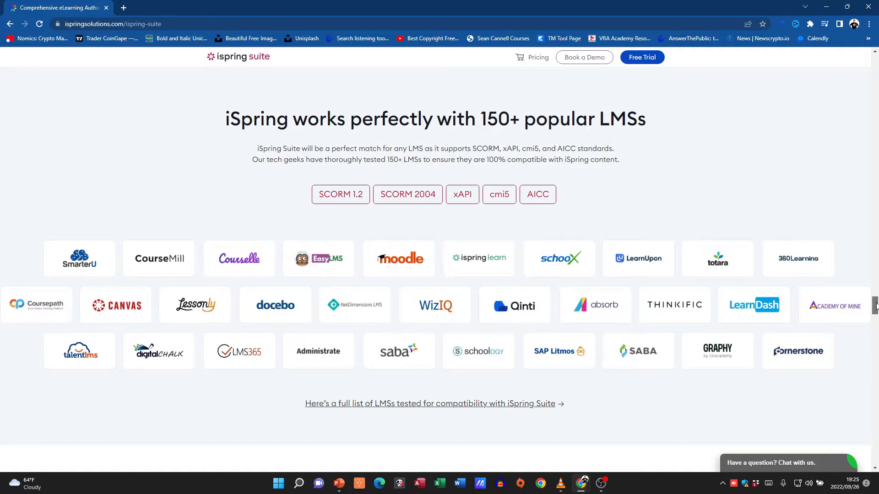
left_click_drag(875, 306, 876, 352)
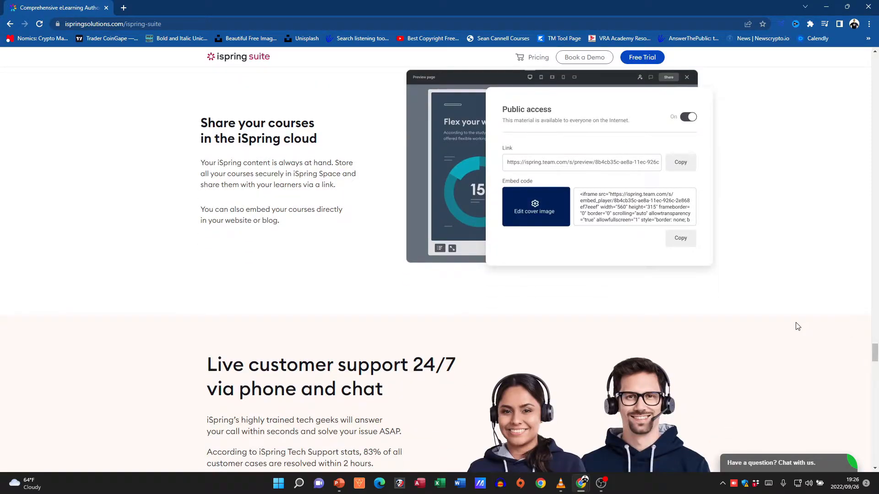
scroll(782, 325, "down", 3)
scroll(762, 320, "down", 5)
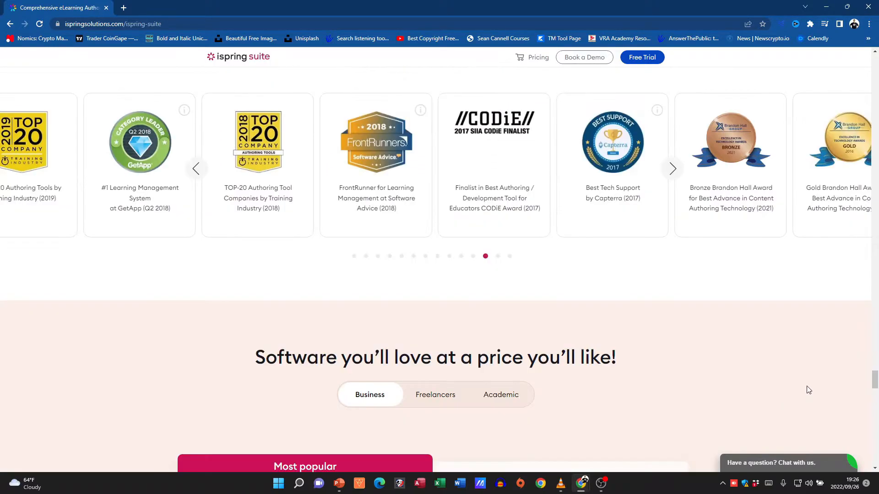
left_click_drag(874, 379, 875, 54)
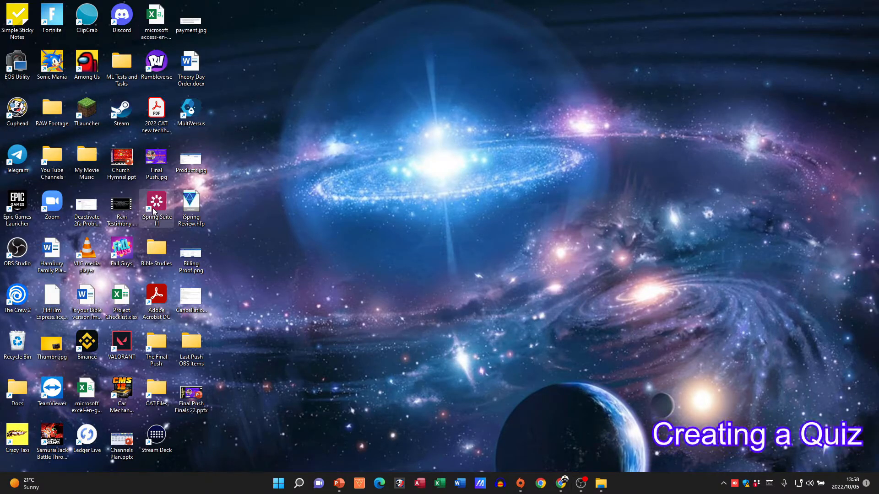
Launch iSpring Suite 11, create a new blank quiz and leave it in Form View after trying Slide View
double_click(154, 212)
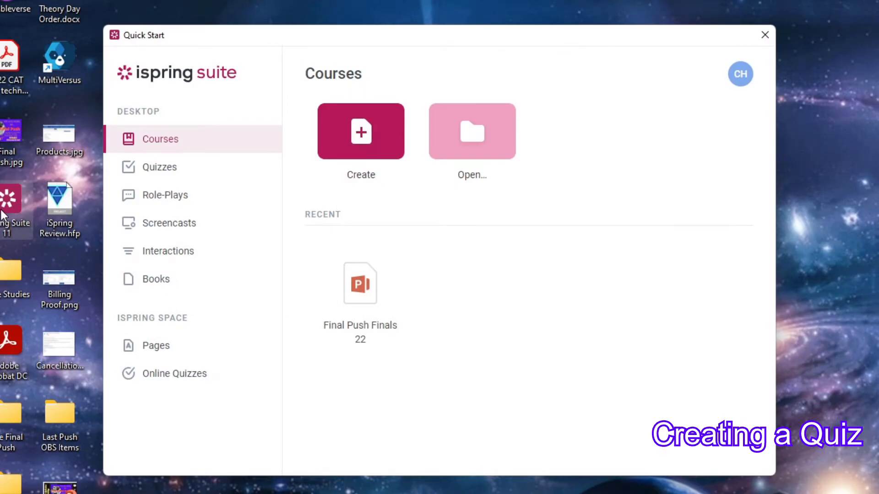
left_click(164, 171)
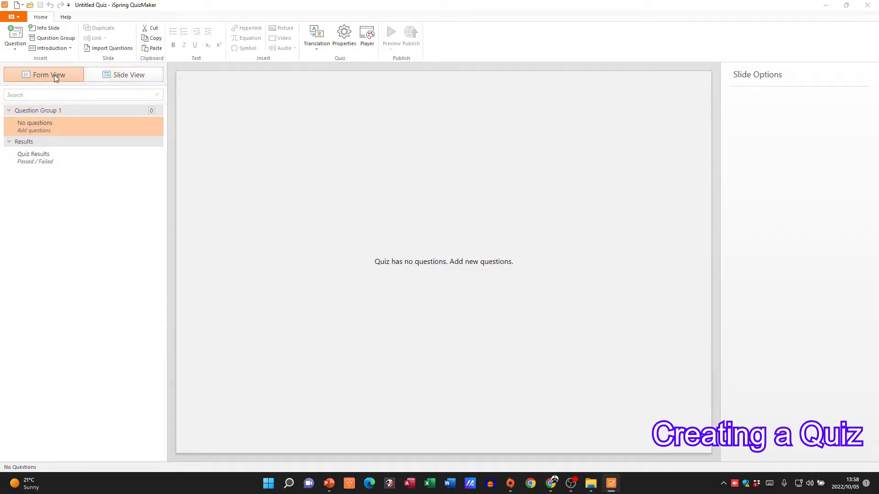
left_click(111, 75)
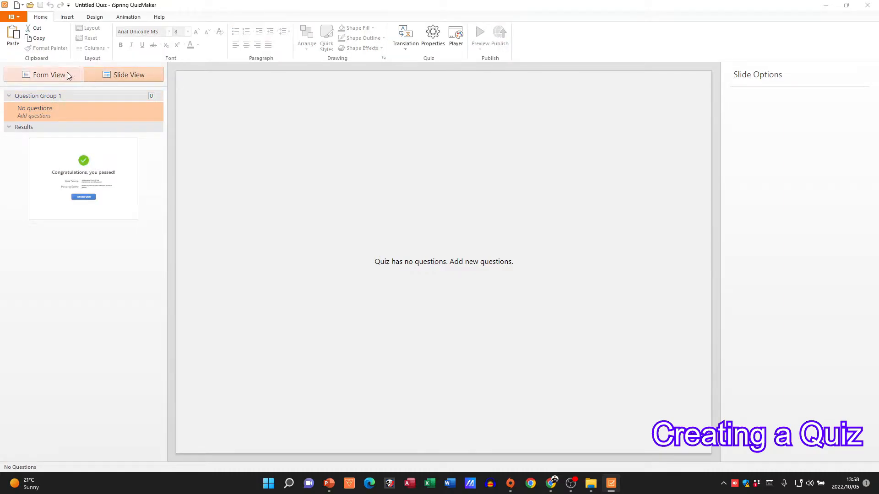
left_click(51, 76)
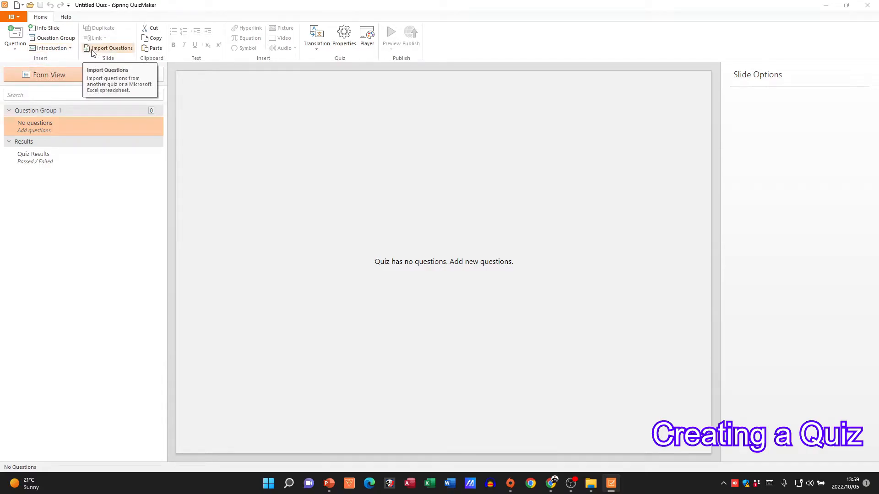
Add an intro slide to the quiz and replace its "%QUIZ_TITLE%" placeholder with "Computer Basics Quiz"
left_click(71, 48)
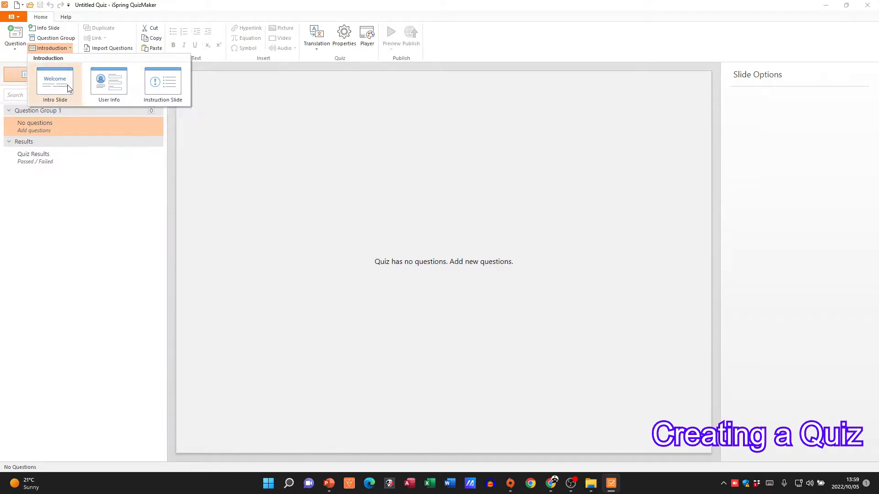
left_click(55, 83)
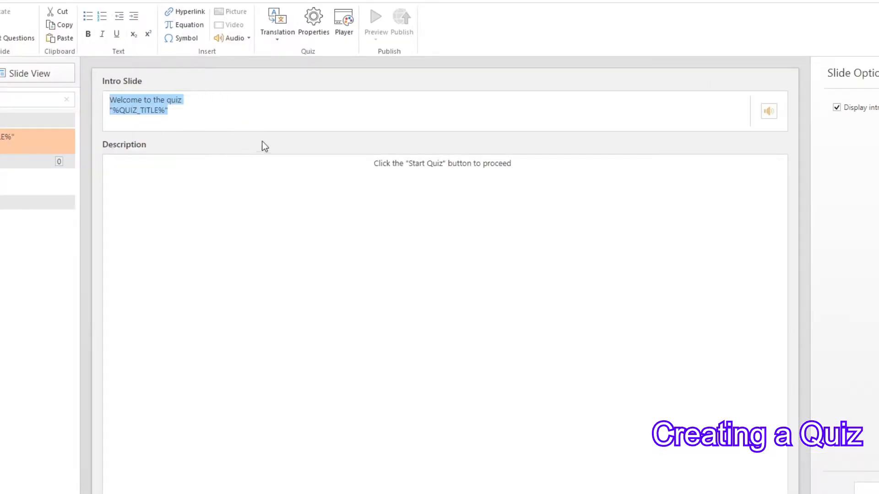
left_click(184, 110)
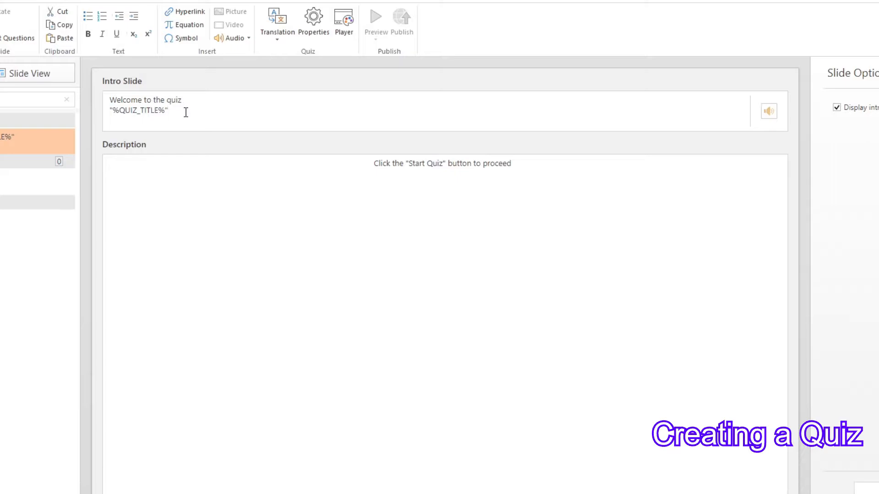
left_click_drag(186, 112, 110, 111)
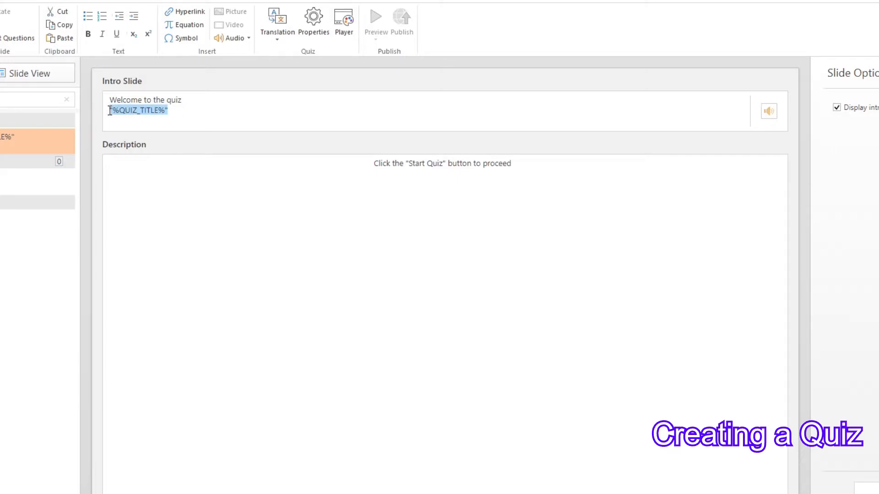
type("Comp")
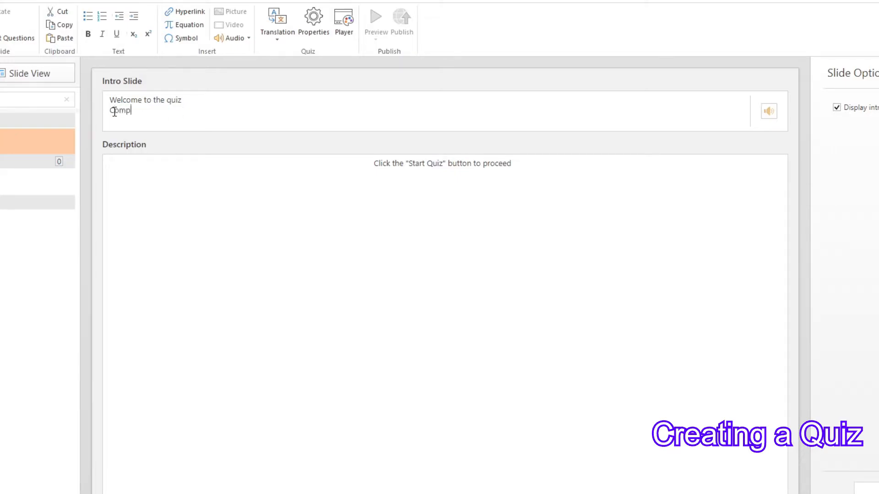
type("uter Basics")
type(" Quix")
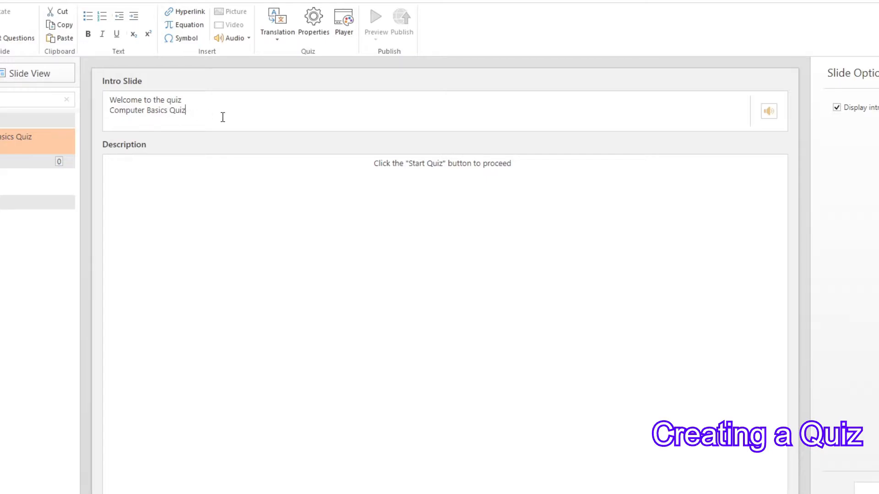
Look at the description area and the audio option of the intro slide
left_click(268, 244)
left_click(767, 112)
left_click(801, 140)
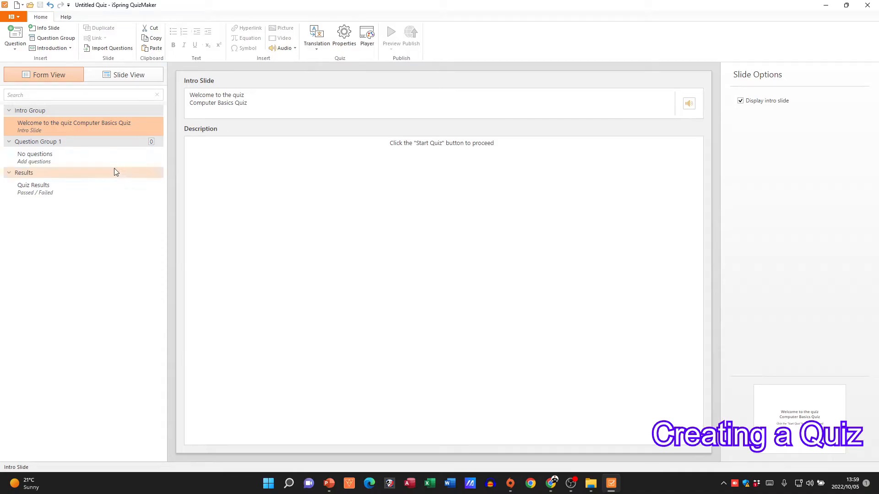
Add the multiple-choice question "What is the main circuit board of a computer called?" with choices Fatherboard, Motherboard and Main board, marking Motherboard correct
left_click(40, 153)
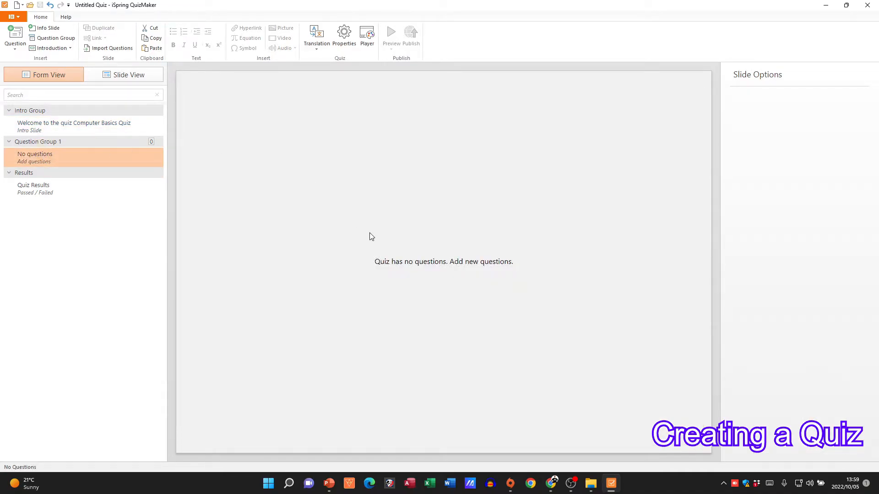
left_click(12, 51)
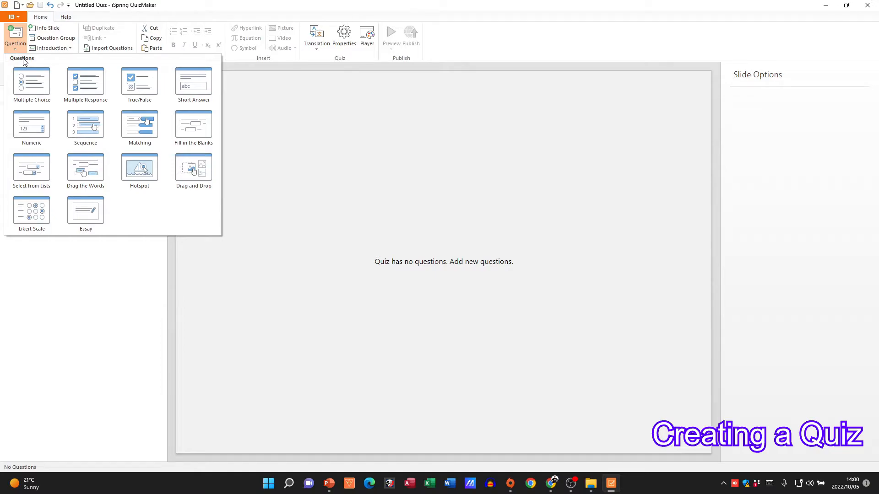
mouse_move(46, 65)
left_click(31, 80)
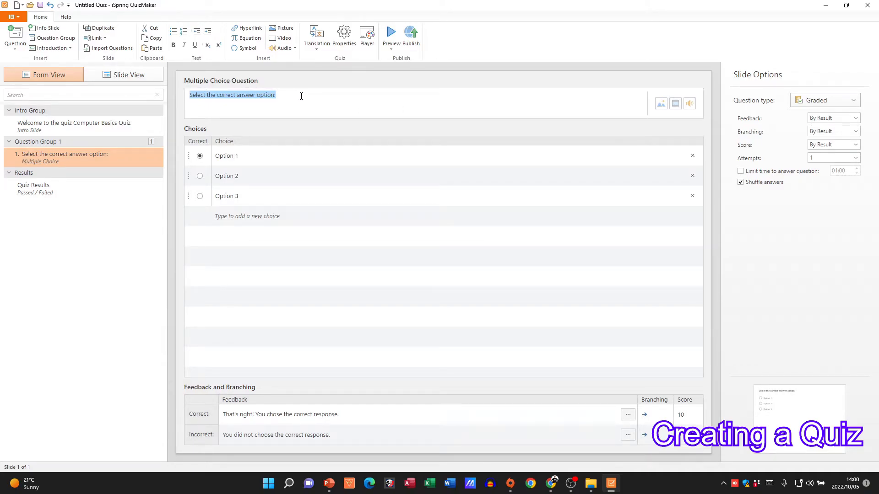
type("What is the main circuit board of a computer called?")
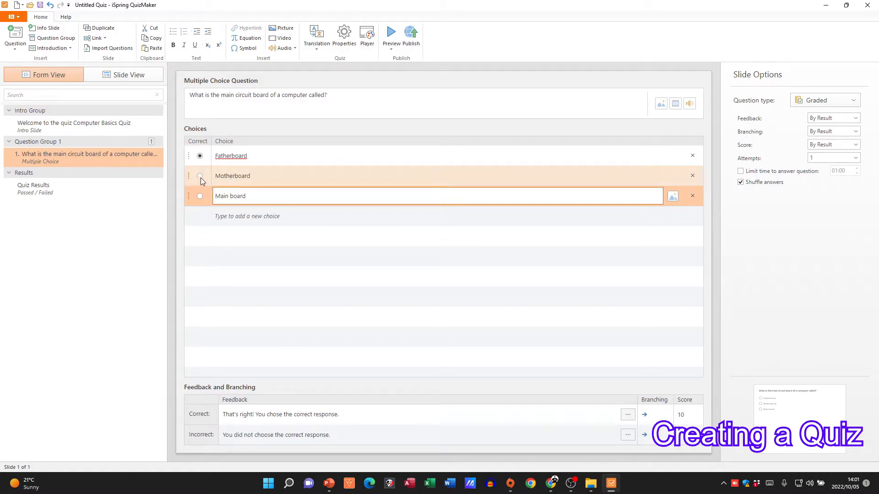
left_click(200, 176)
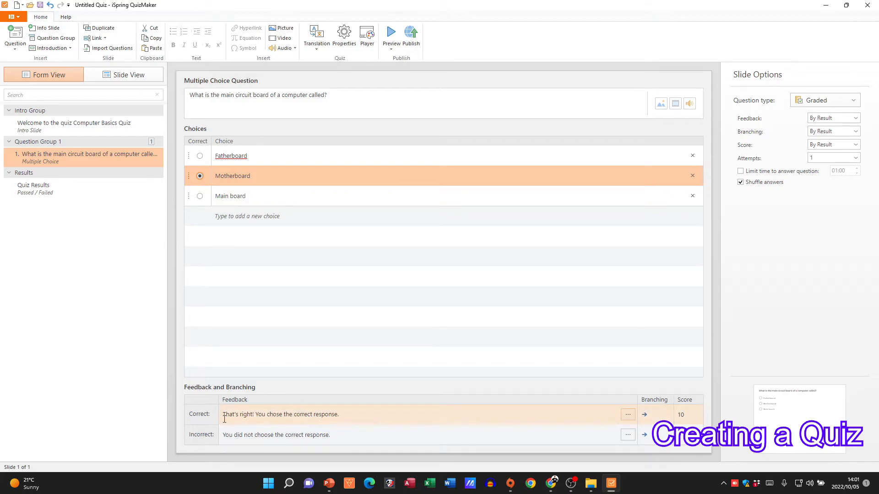
Open the question's correct-answer feedback and set its branching to jump to Next Slide
double_click(396, 421)
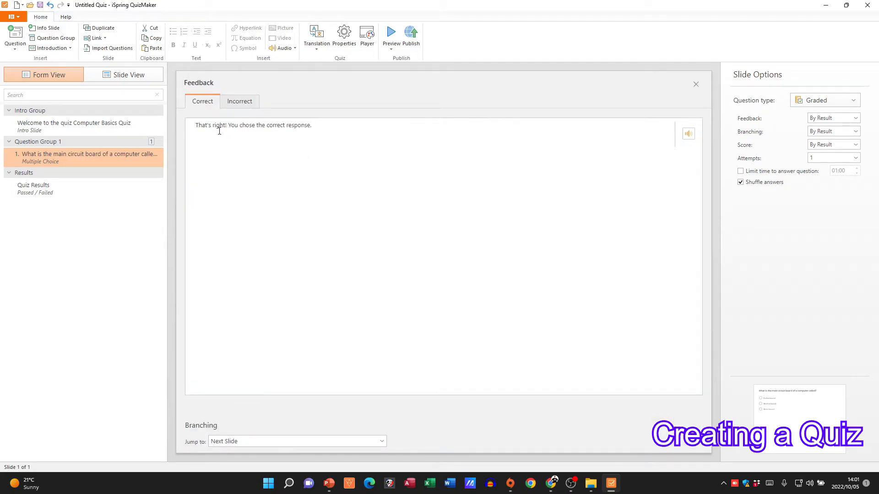
left_click(382, 441)
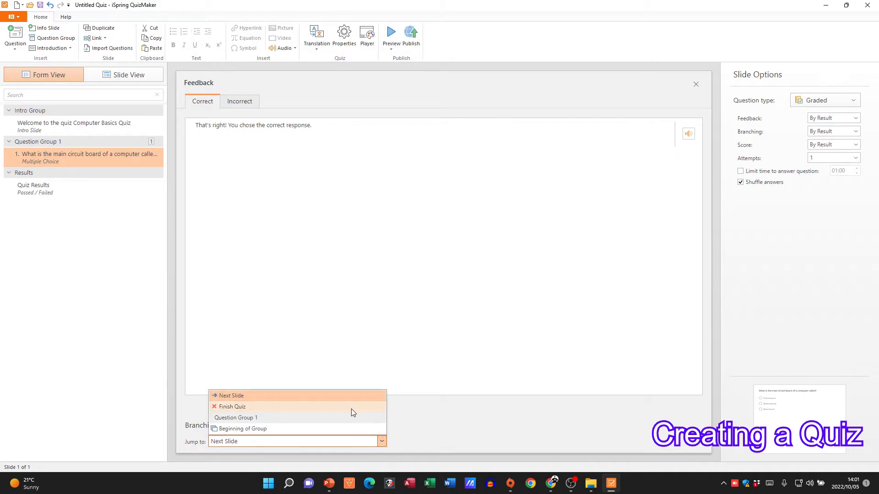
left_click(326, 394)
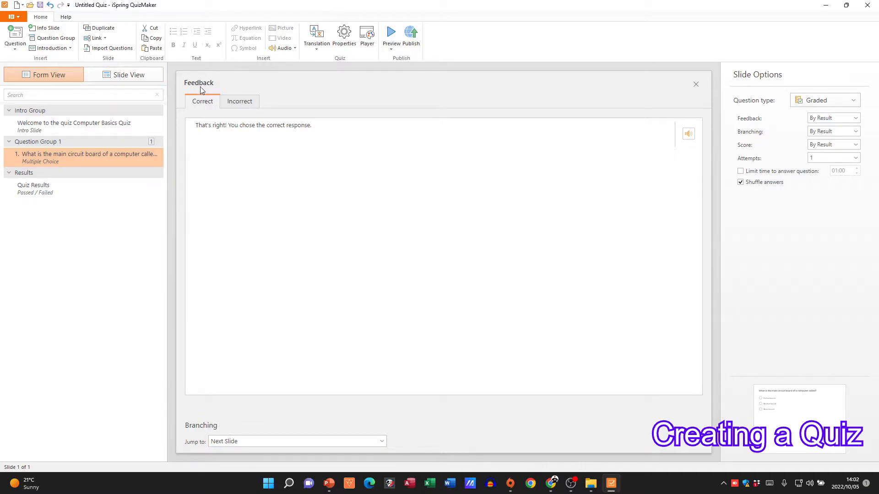
Preview the quiz from the intro slide, submit Motherboard as the answer, and close the results and the preview
left_click(696, 85)
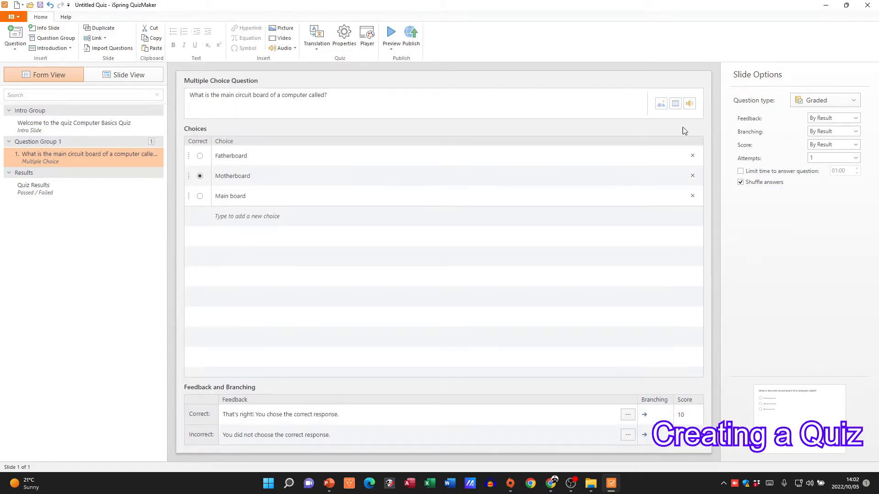
left_click(391, 39)
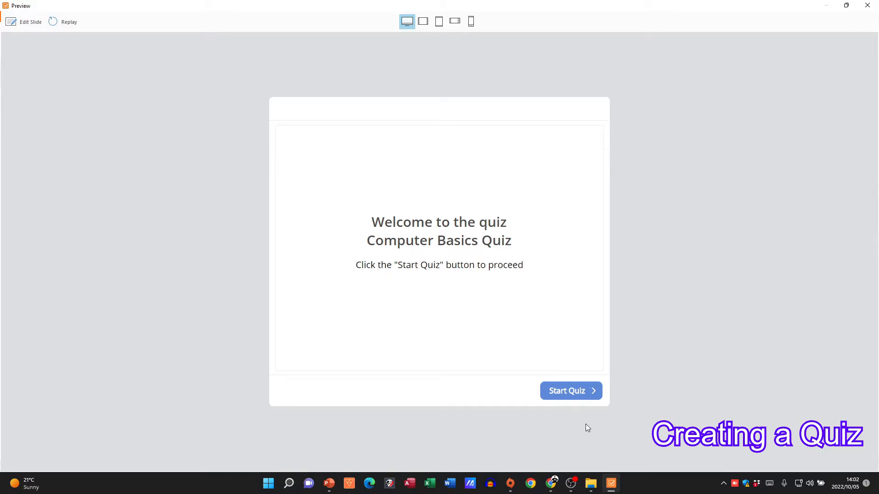
left_click(569, 398)
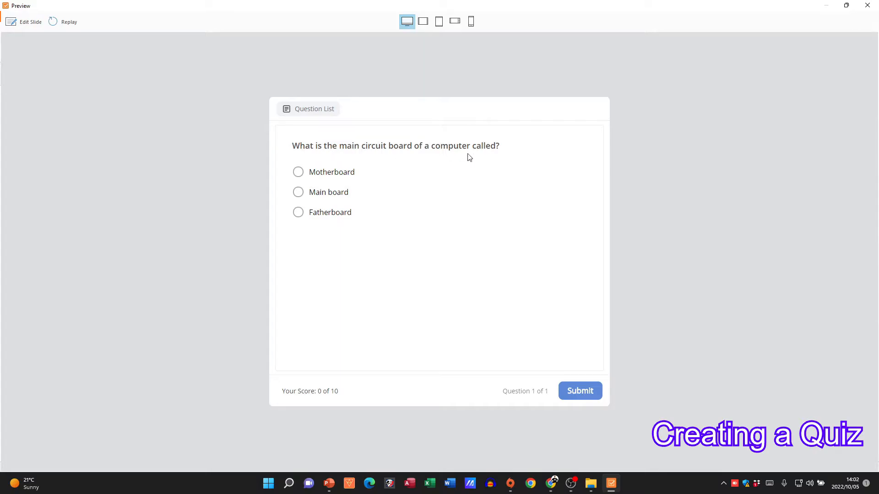
left_click(297, 172)
left_click(590, 393)
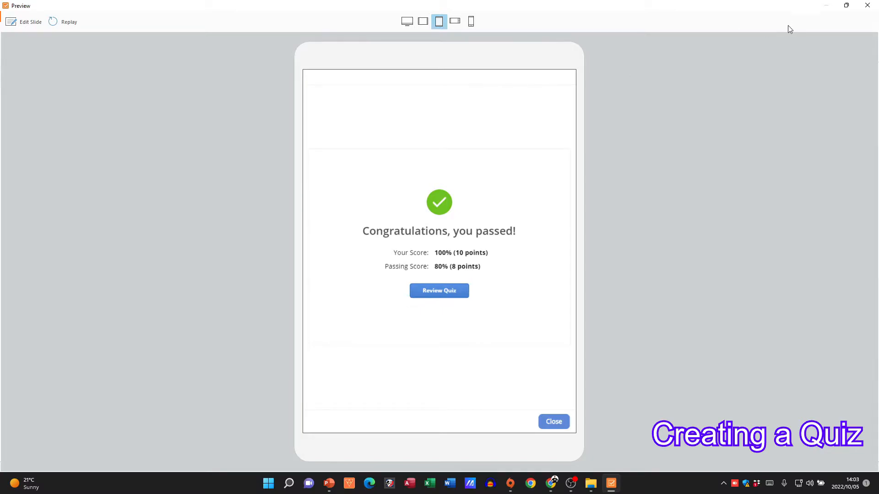
left_click(555, 423)
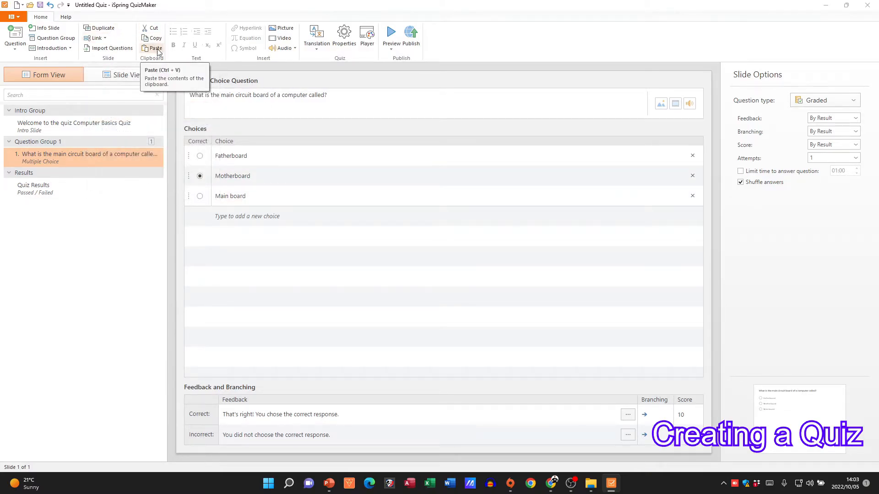
Add a second question group to the quiz, expand it and reselect the circuit board question
left_click(56, 38)
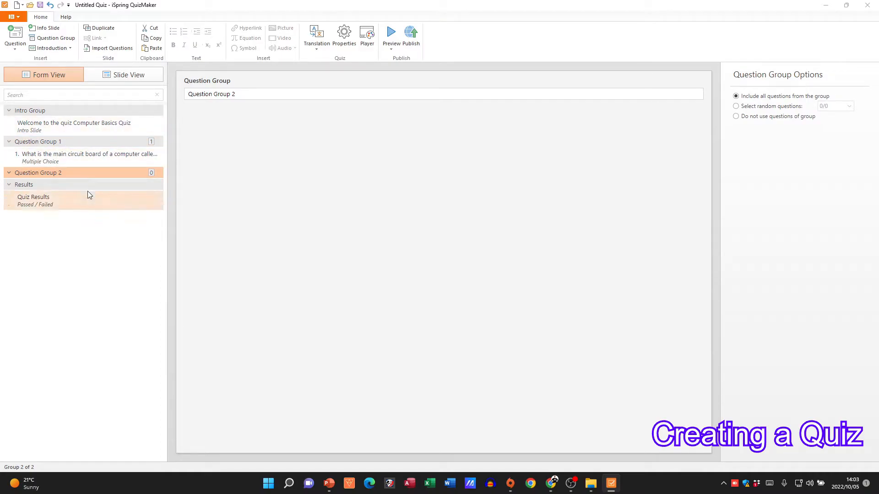
left_click(10, 173)
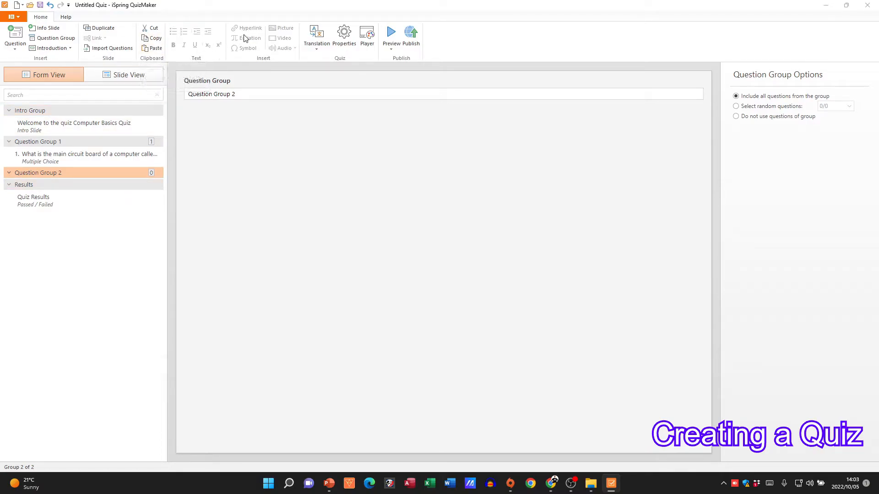
left_click(114, 155)
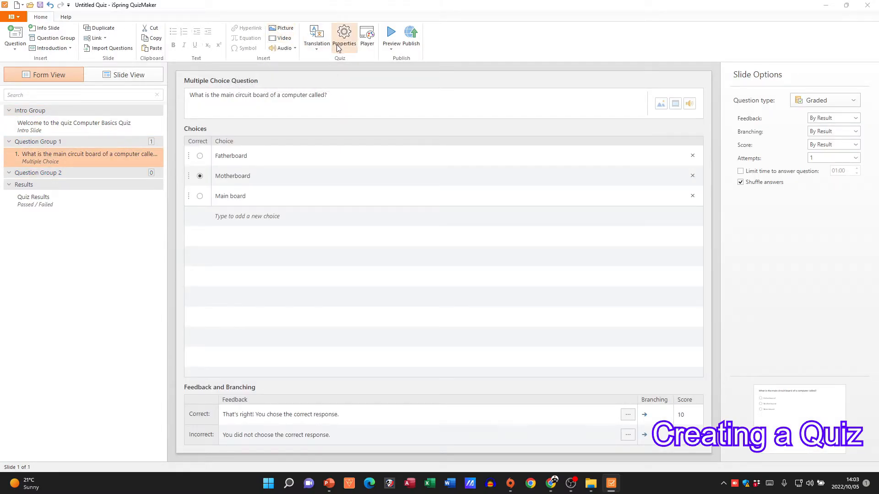
left_click(320, 49)
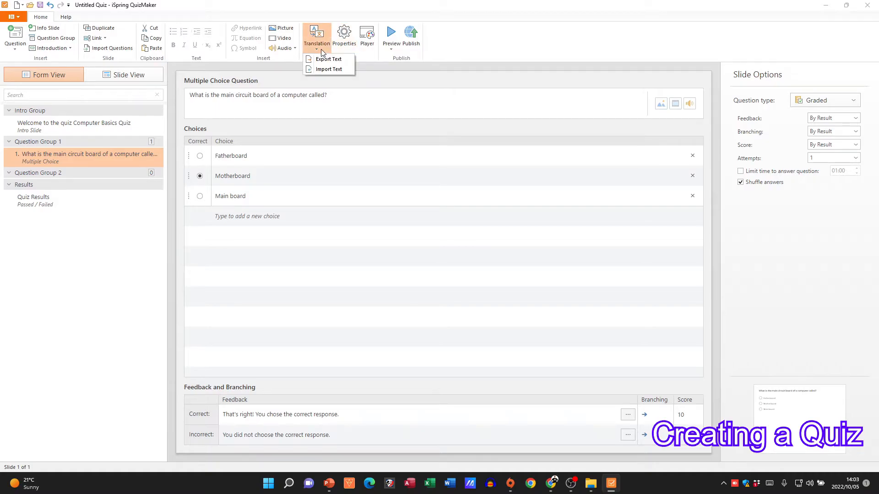
left_click(453, 49)
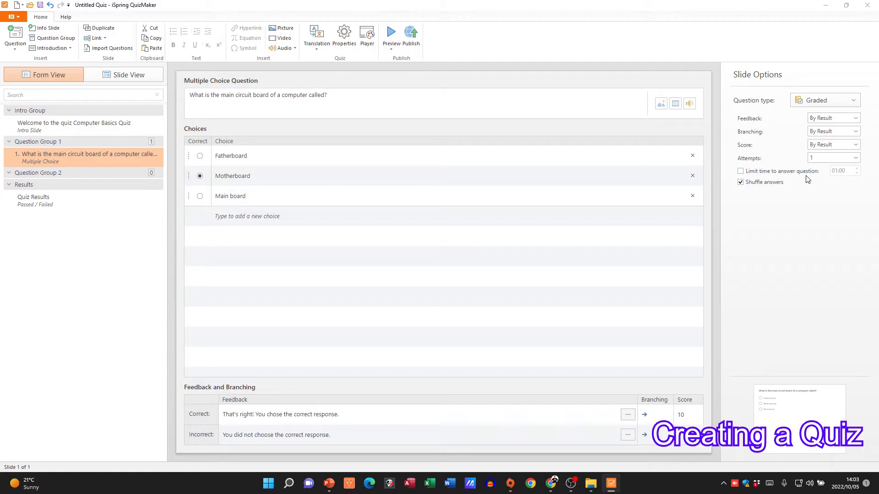
Limit the time to answer the circuit board question to 03:00 and preview the quiz
left_click(774, 172)
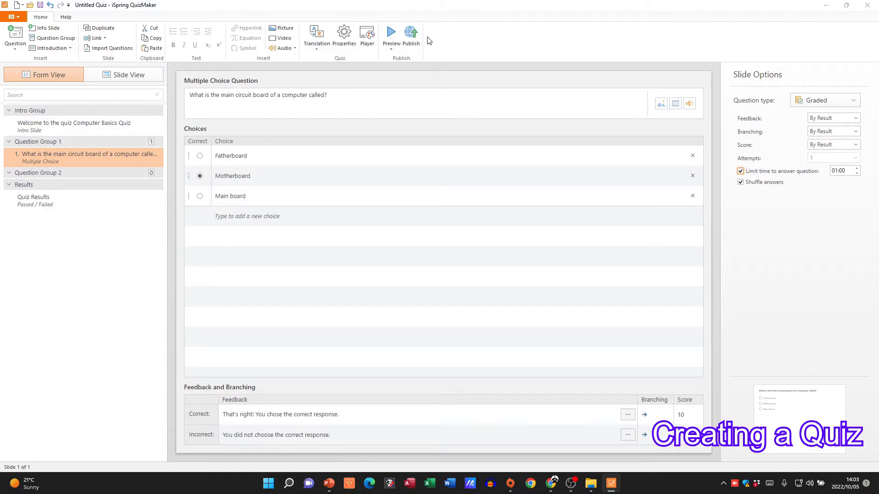
left_click(856, 173)
left_click(856, 168)
left_click(856, 168)
left_click(857, 168)
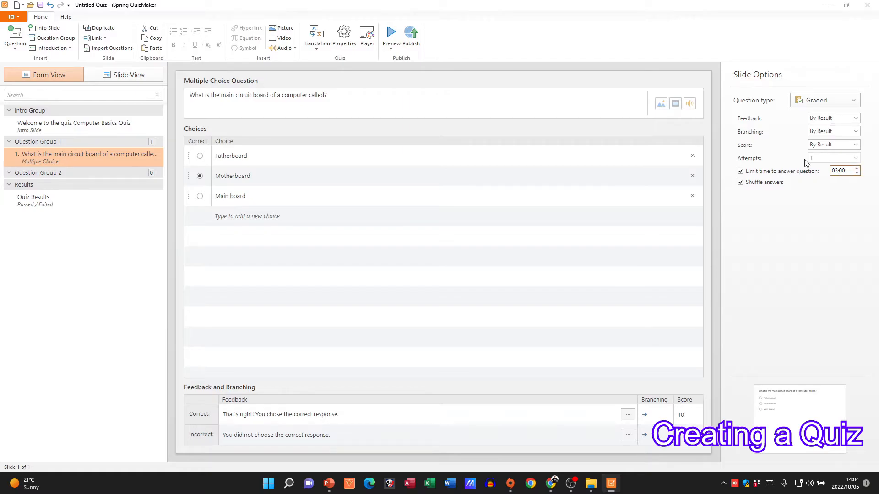
left_click(394, 37)
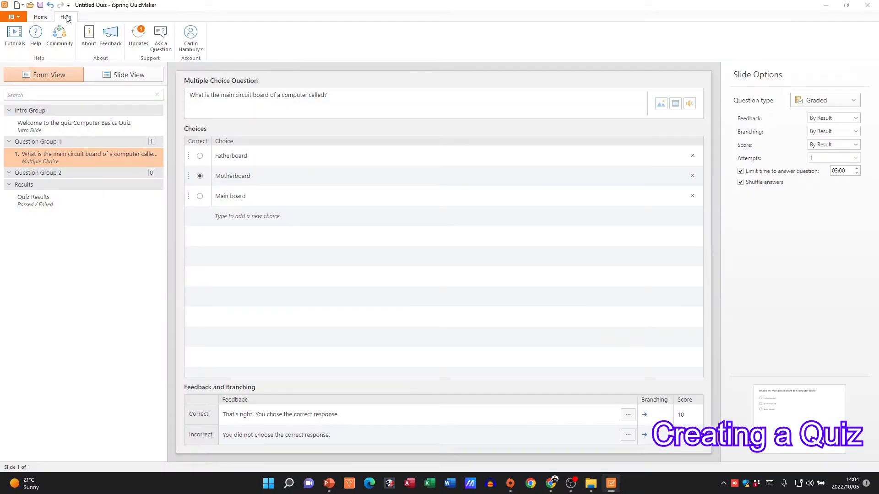
Open the iSpring Suite video tutorials page from the help resources and browse its list of tutorials
left_click(12, 39)
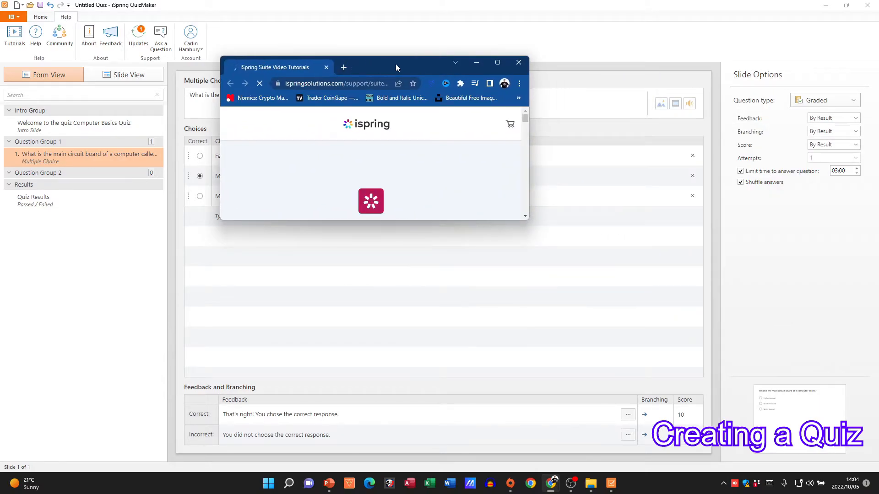
double_click(397, 64)
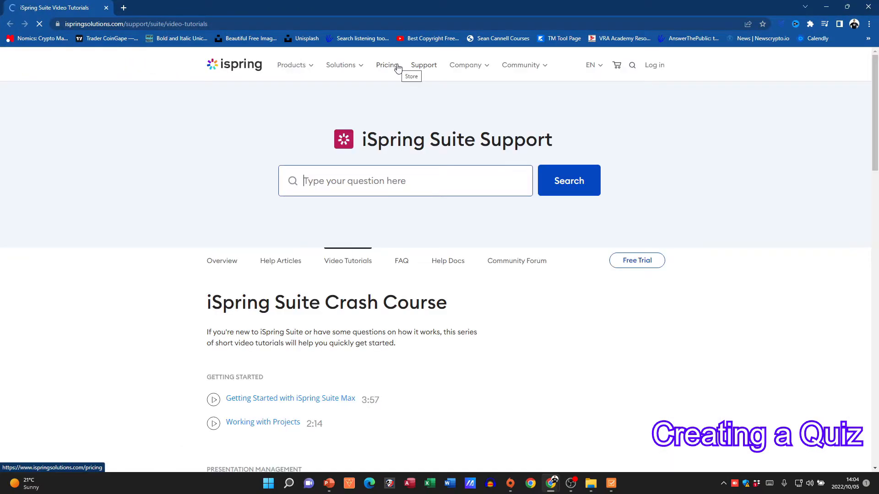
scroll(155, 242, "down", 1)
scroll(156, 242, "down", 4)
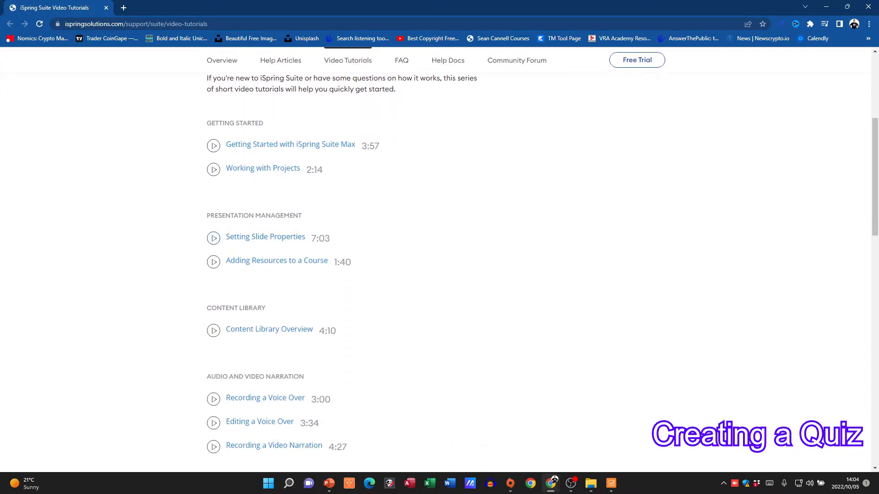
scroll(875, 192, "down", 2)
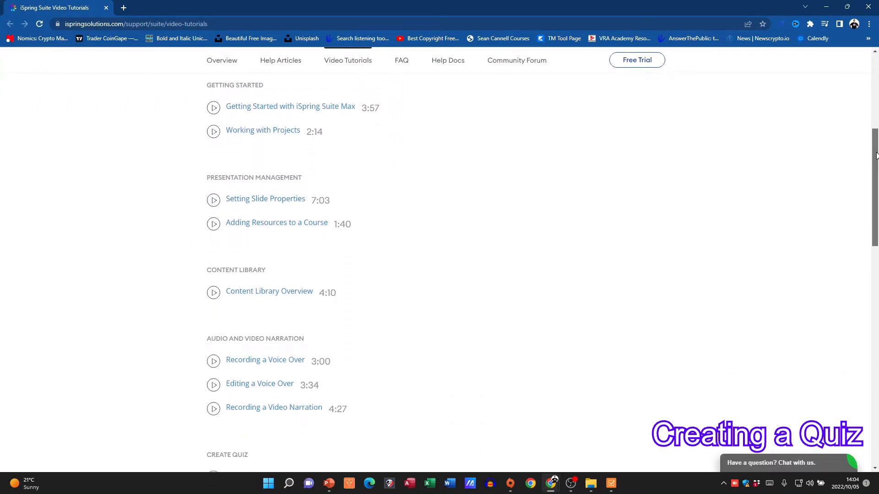
scroll(542, 264, "down", 5)
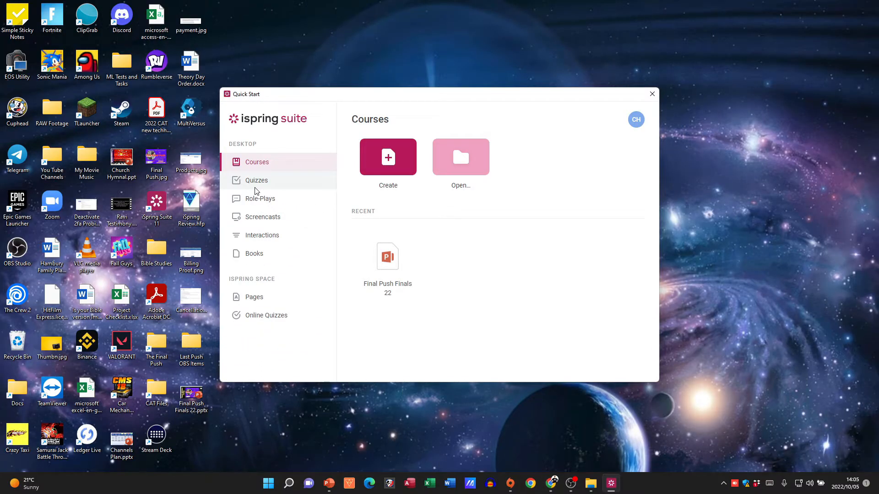
Start a new screencast recording from the iSpring Suite Quick Start window to open its recording settings
left_click(264, 217)
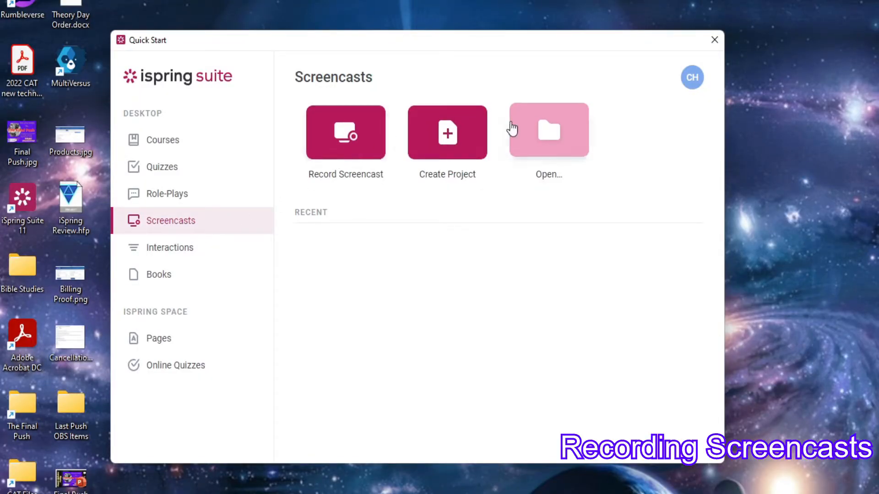
left_click(337, 134)
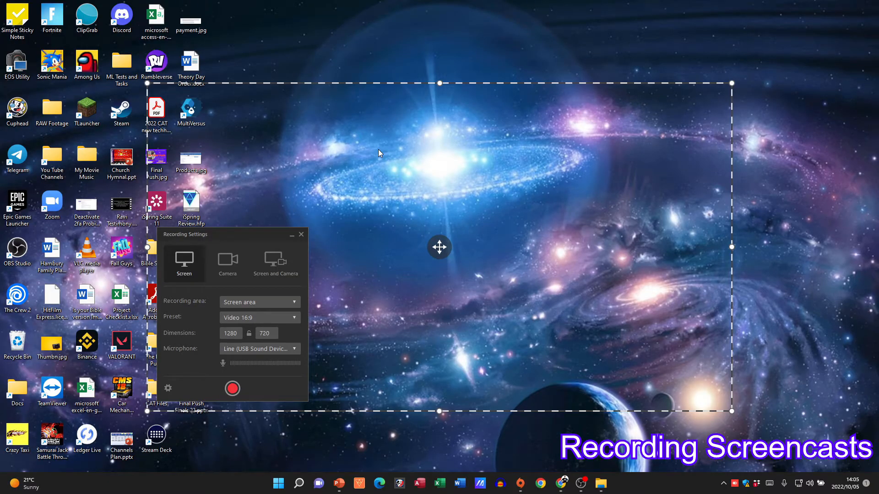
Try the Camera mode and the Screen and Camera mode for the recording
left_click(223, 268)
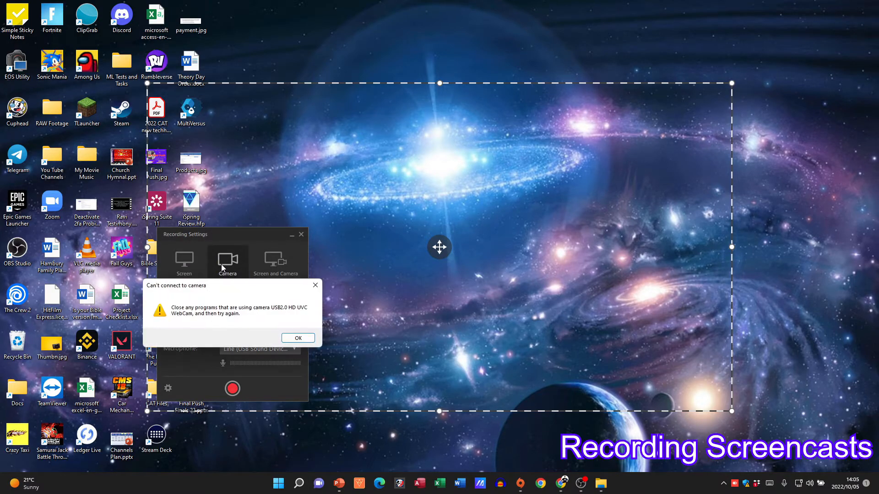
left_click(279, 267)
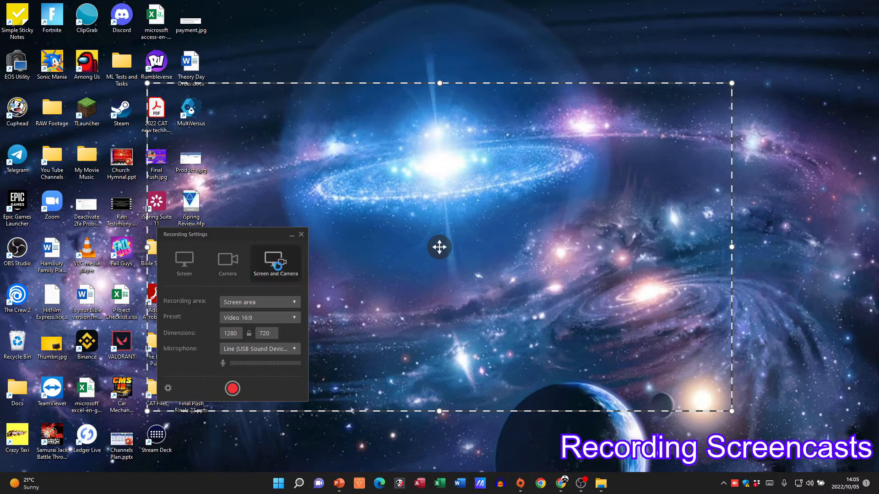
left_click(298, 338)
Set the recording area of the screencast to Full screen
left_click(254, 302)
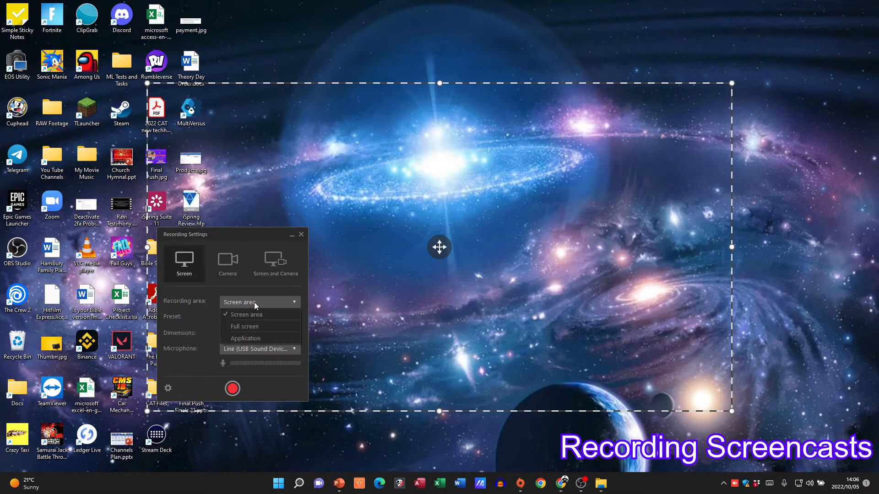
left_click(247, 326)
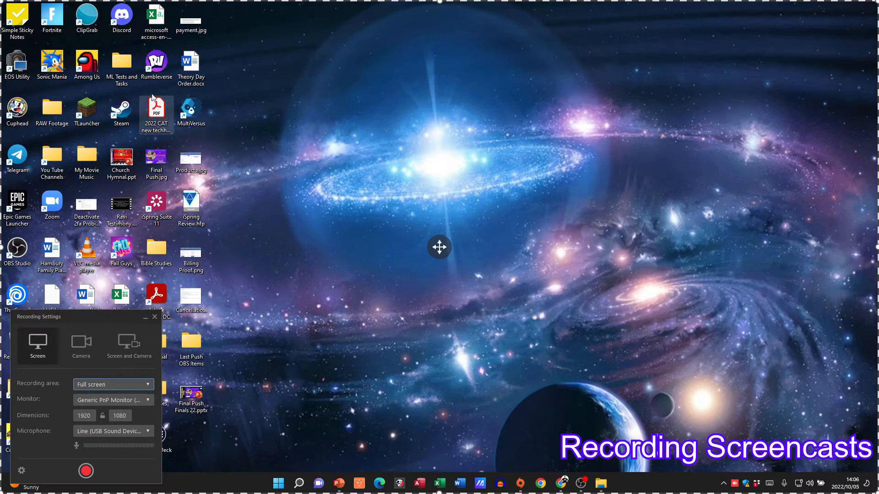
left_click(123, 387)
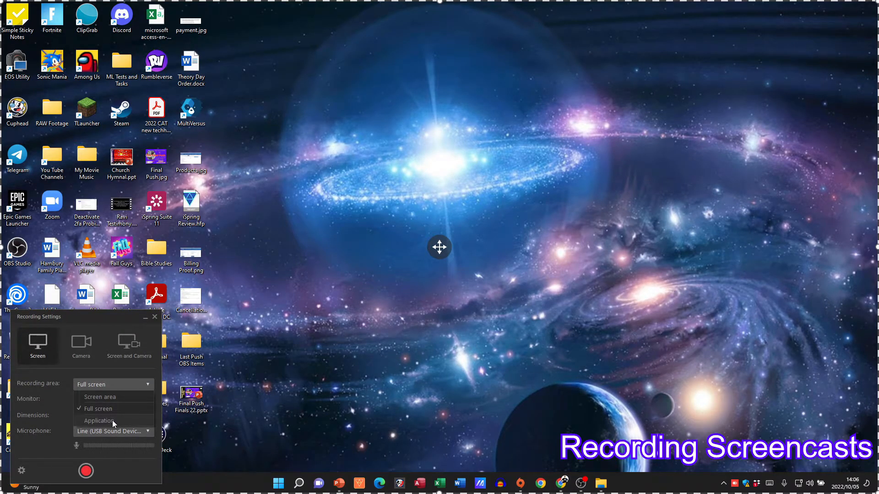
left_click(125, 386)
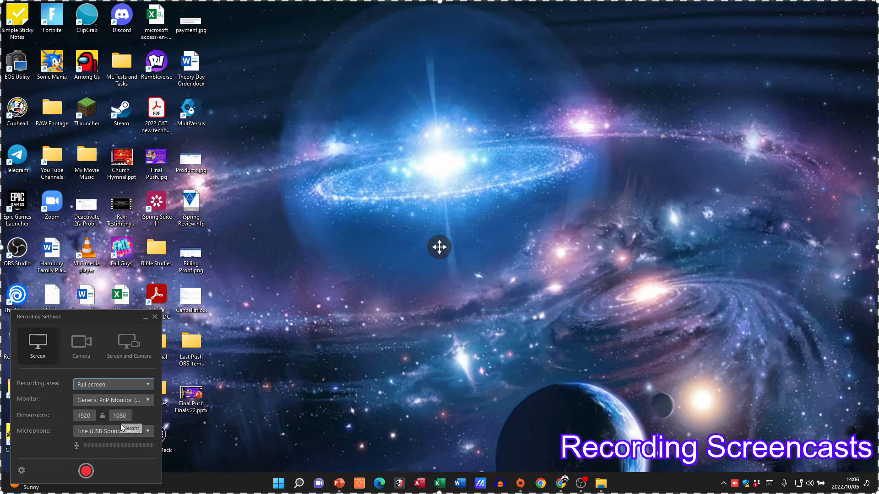
Review the available microphones, the recording hotkeys and extra options, and the camera and audio device settings
left_click(141, 432)
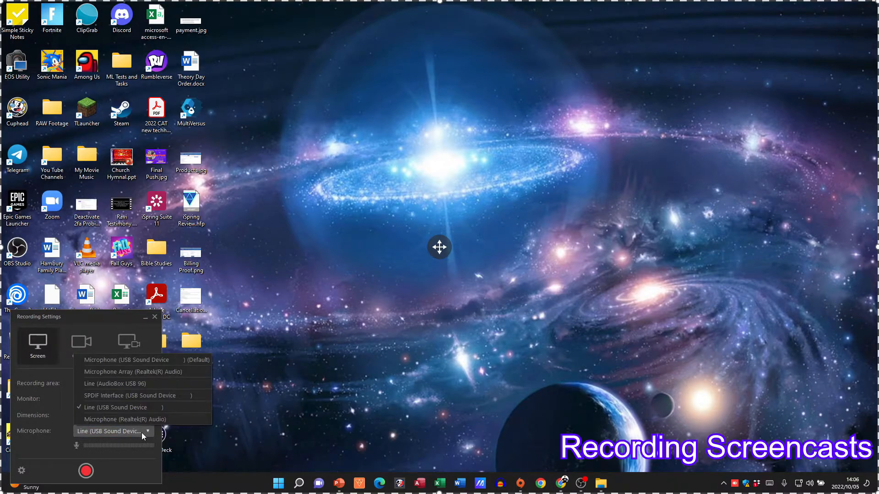
left_click(139, 432)
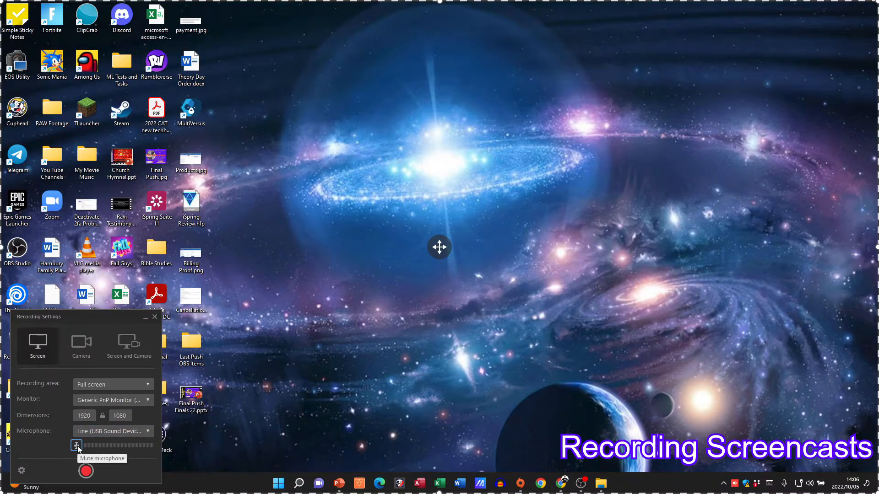
left_click(22, 472)
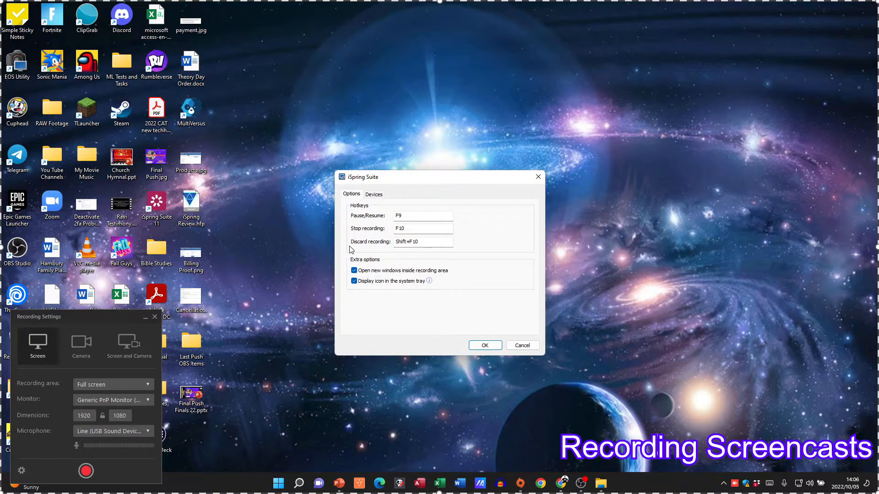
left_click(374, 195)
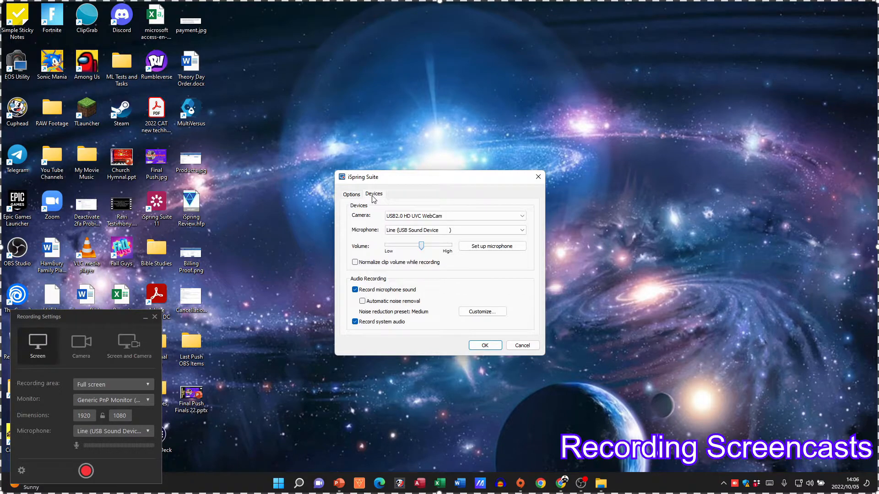
key("Return")
Start the full-screen recording and capture opening and closing the RAW Footage and Docs folders on the desktop
left_click(86, 470)
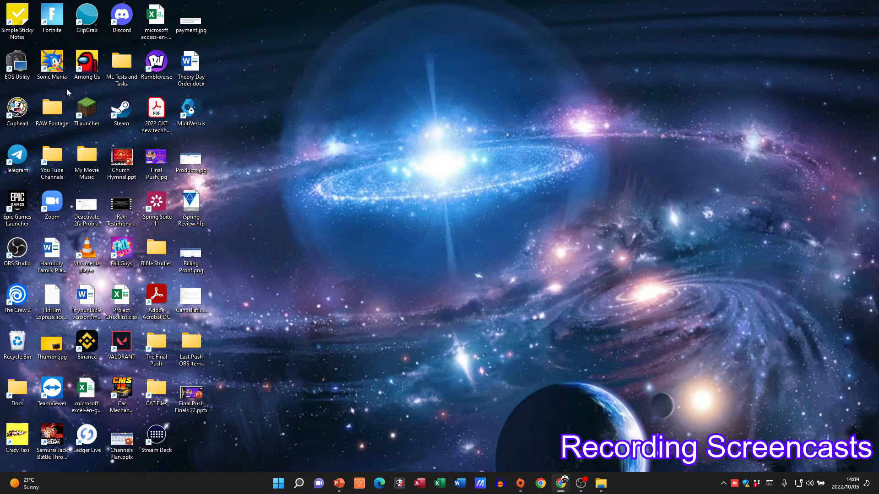
double_click(52, 109)
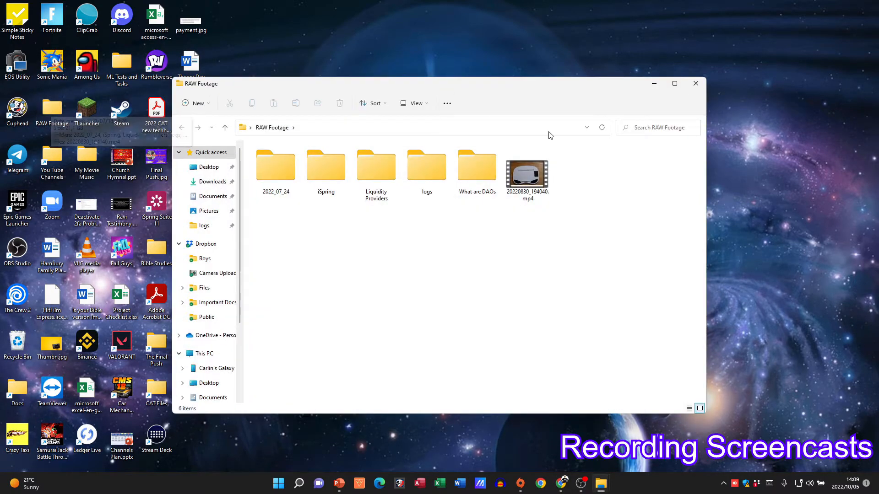
left_click(696, 83)
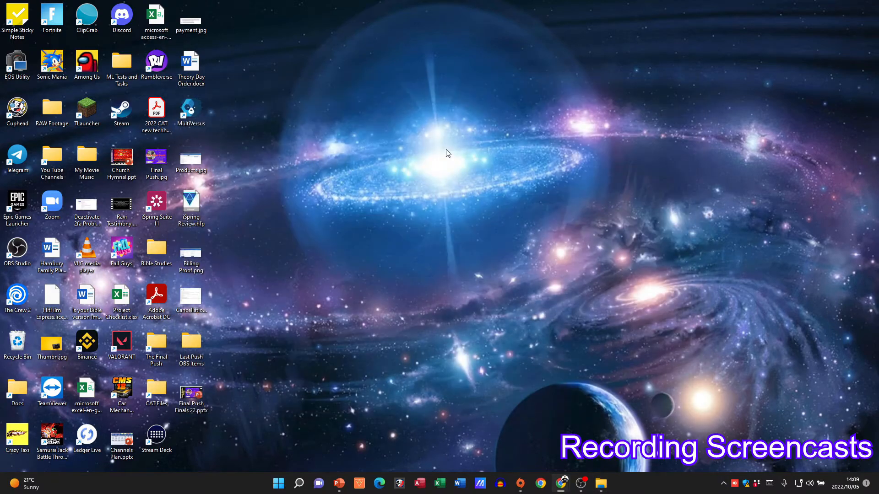
double_click(18, 389)
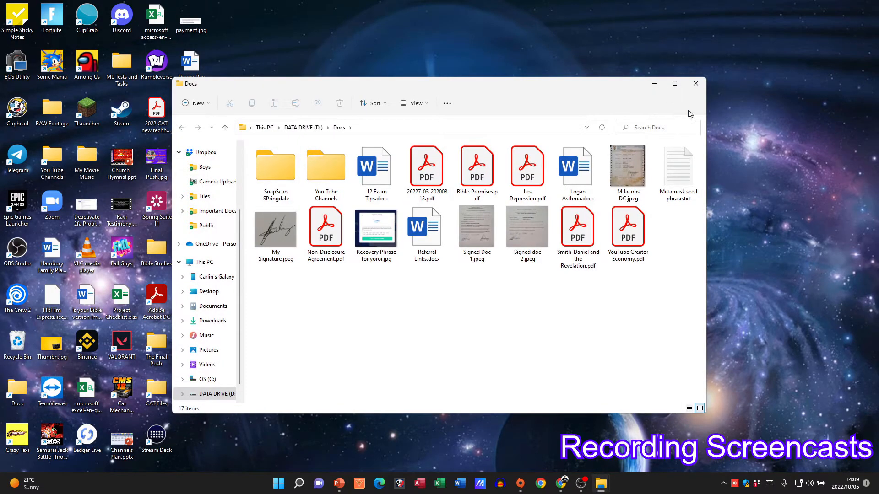
left_click(696, 85)
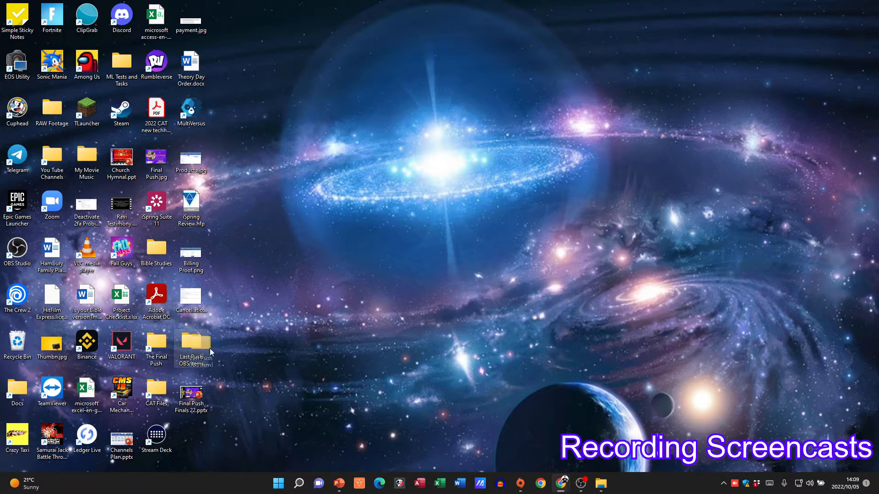
Move the Last Push OBS Items folder on the desktop to finish the capture, and add annotations to the completed screen recording
left_click_drag(192, 344, 356, 241)
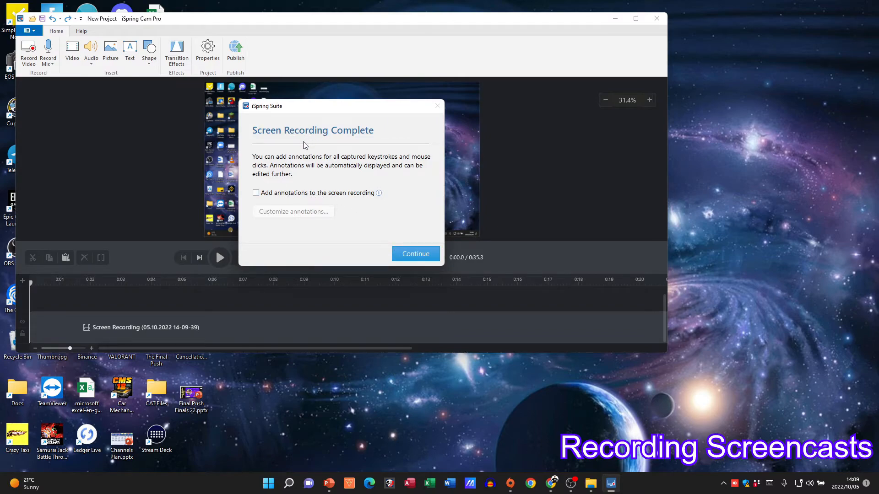
left_click(302, 194)
left_click(412, 254)
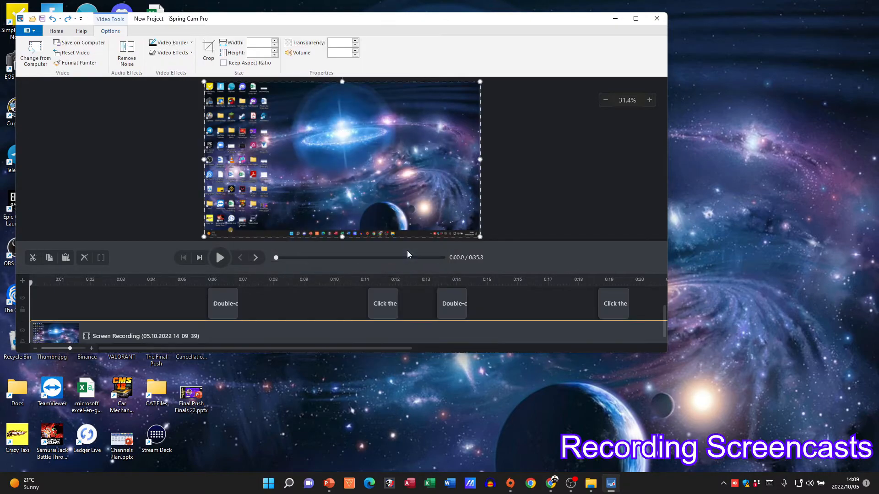
Review the video and project editing tools in the maximized editor, play back the annotated screen recording, and close the project
double_click(306, 20)
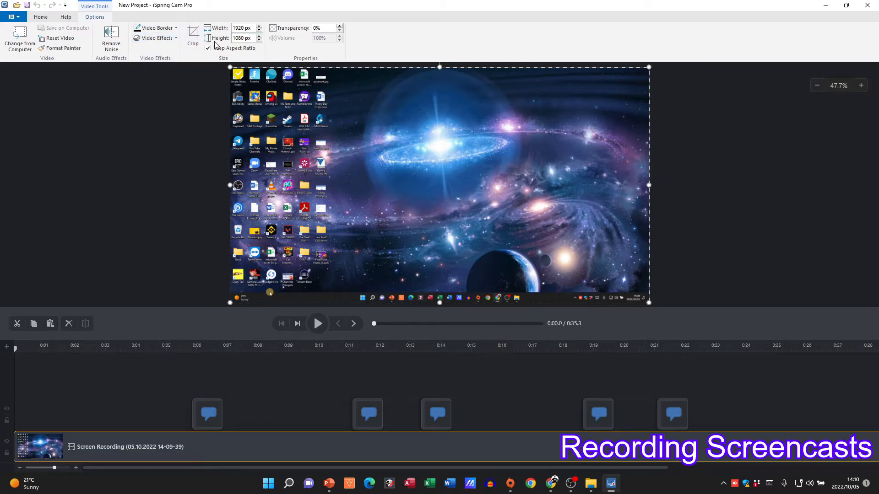
left_click(42, 19)
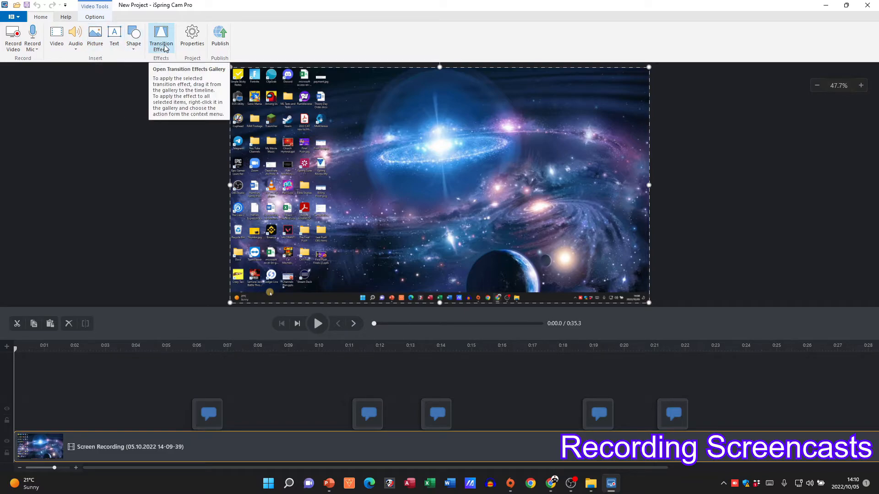
left_click(317, 324)
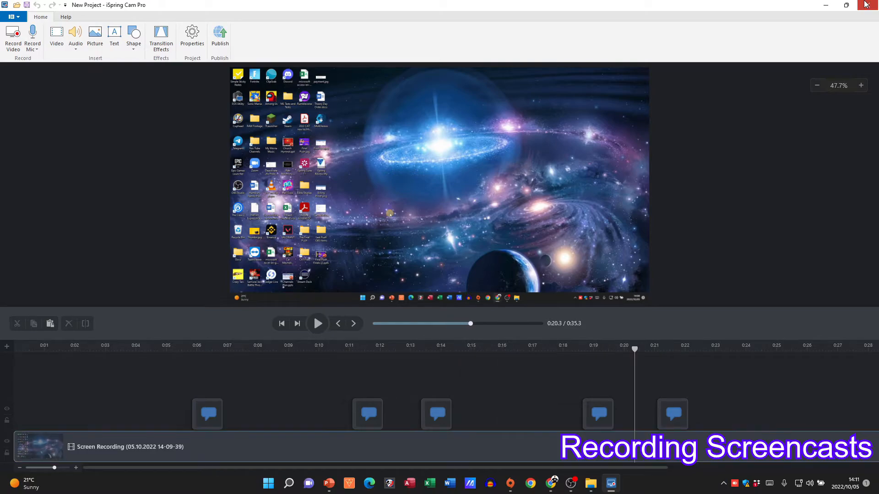
left_click(866, 5)
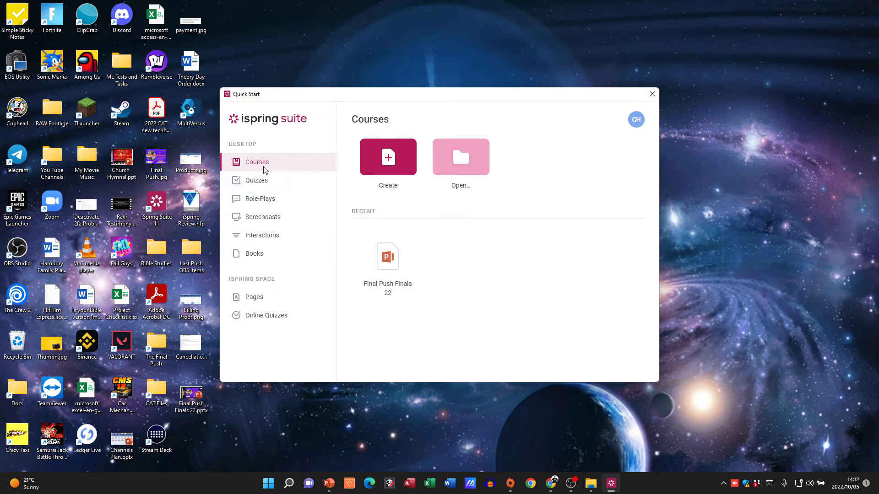
Look at the Role-Plays section of Quick Start and create a new course from the Courses section
left_click(266, 205)
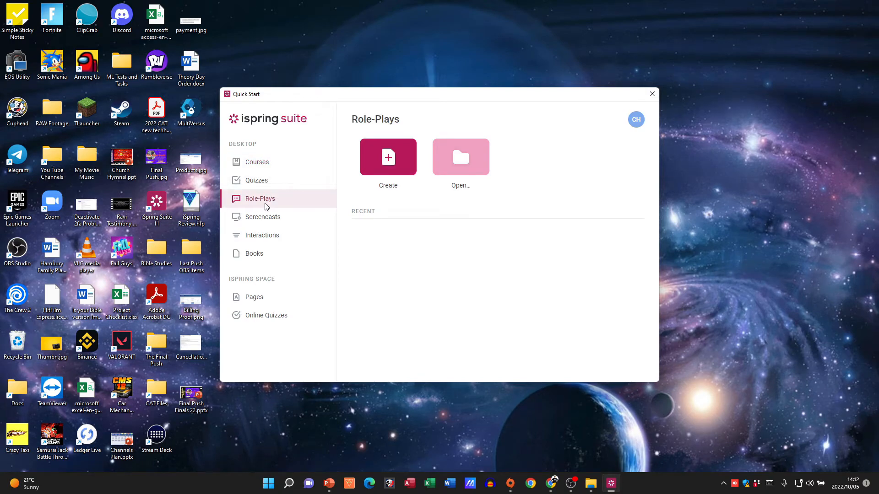
left_click(265, 166)
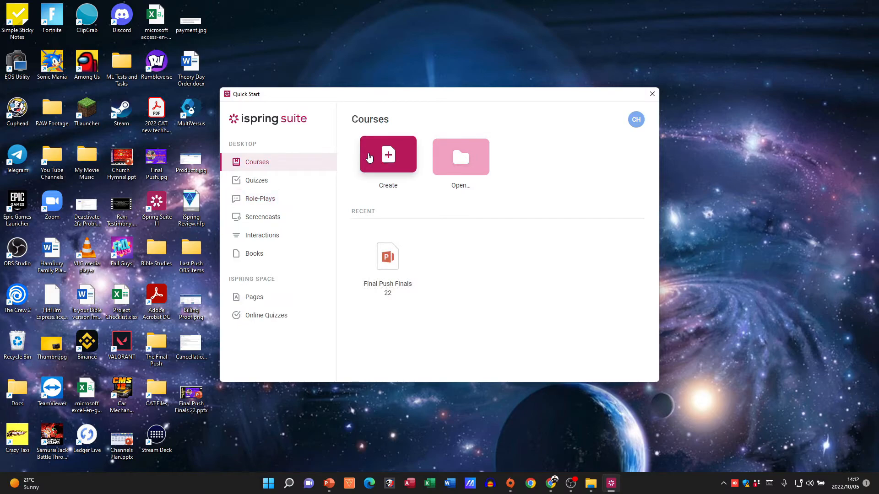
left_click(258, 201)
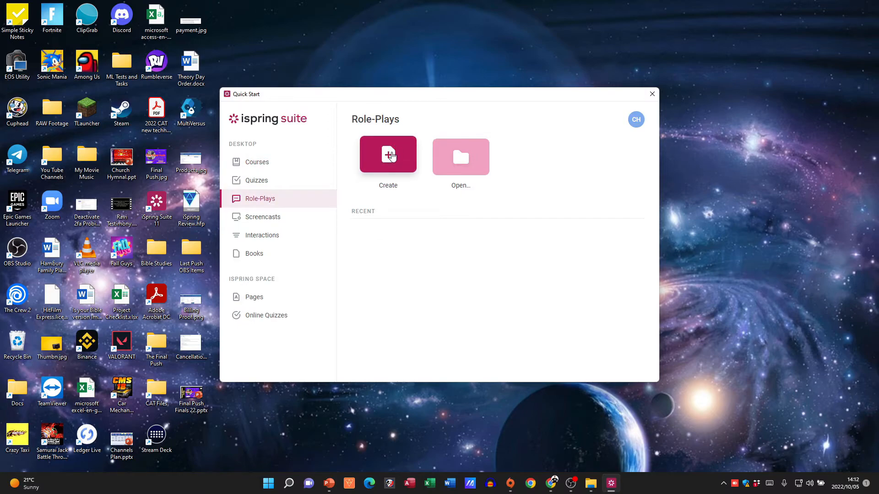
left_click(253, 163)
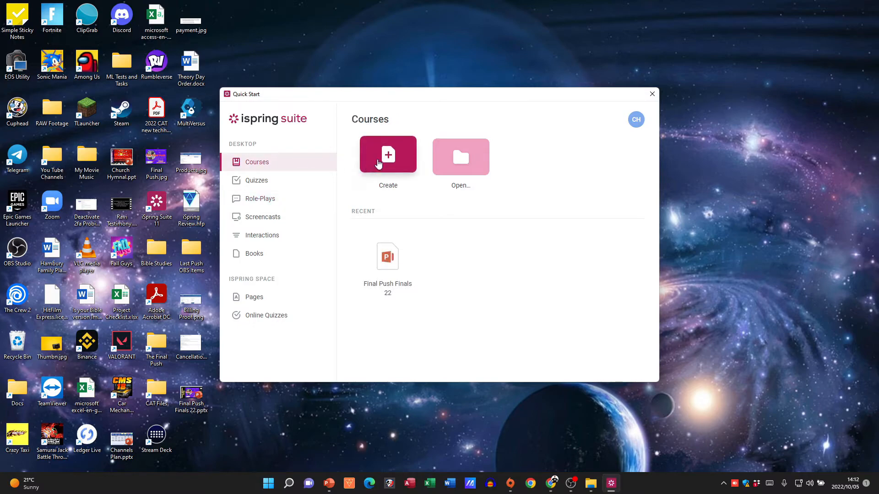
left_click(384, 159)
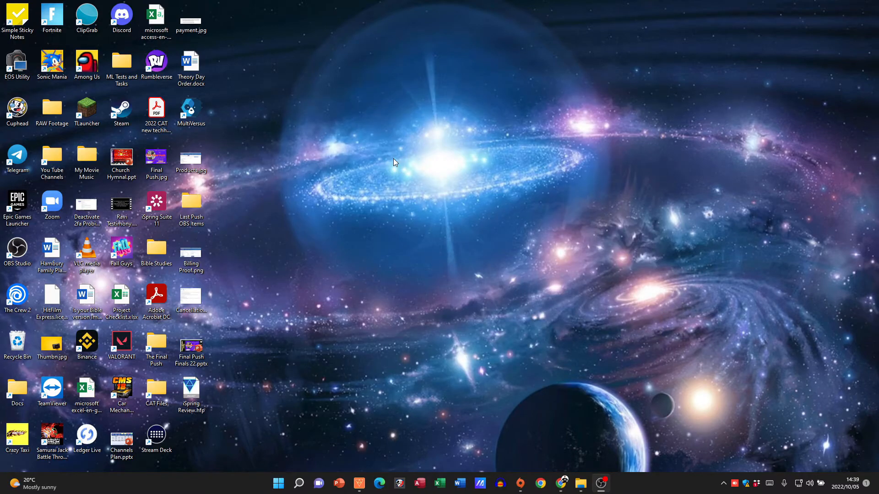
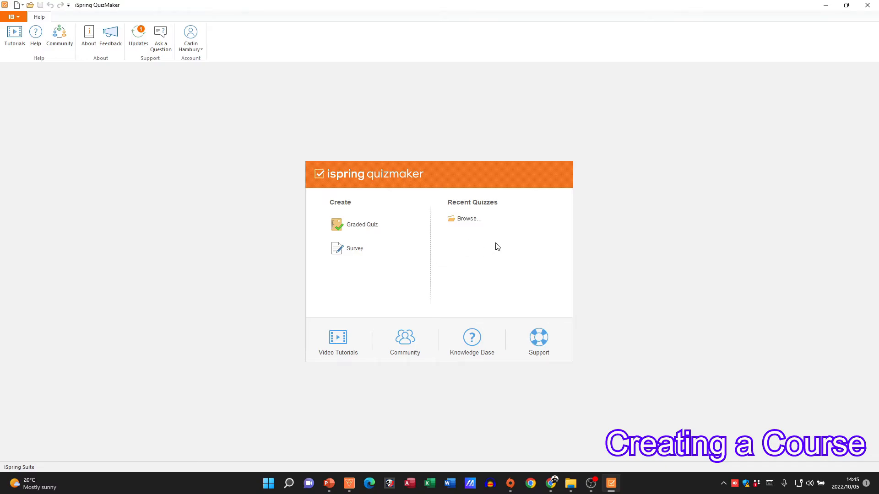
left_click(467, 219)
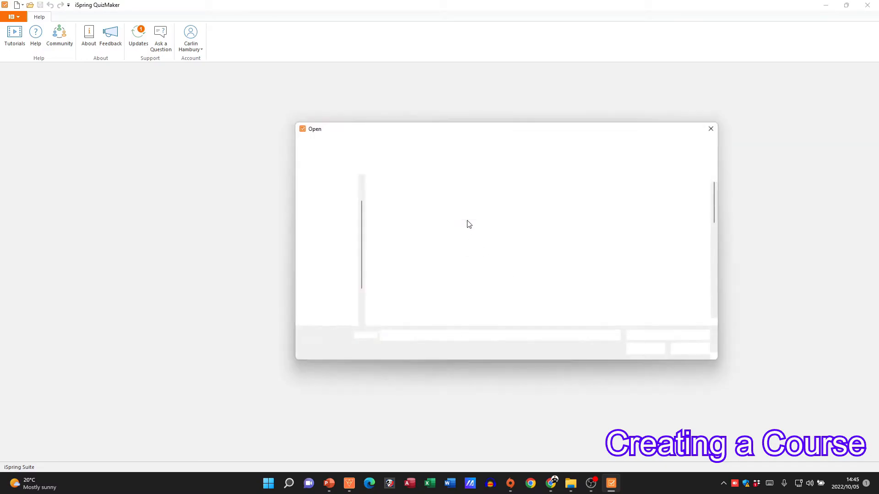
scroll(552, 318, "down", 10)
scroll(553, 316, "down", 2)
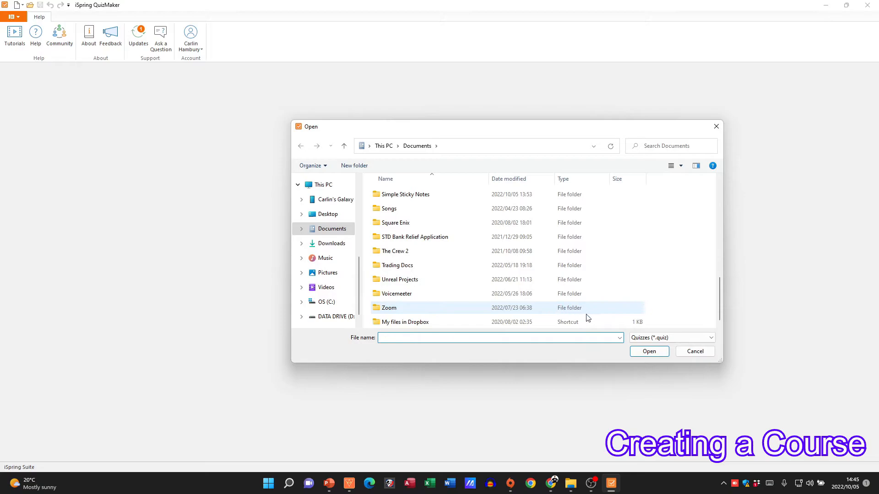
left_click(694, 352)
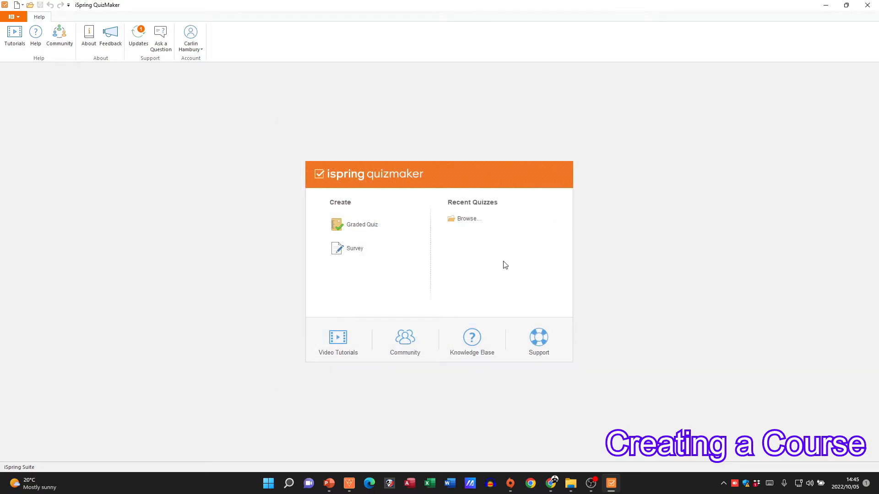
Create a graded quiz and add a multiple choice question with the text "ghdfgdhfg hd"
left_click(352, 224)
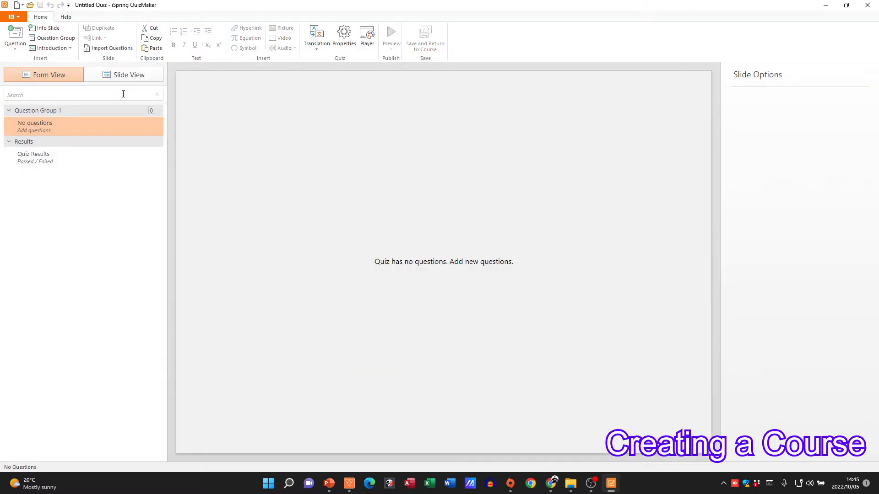
left_click(15, 37)
left_click(28, 82)
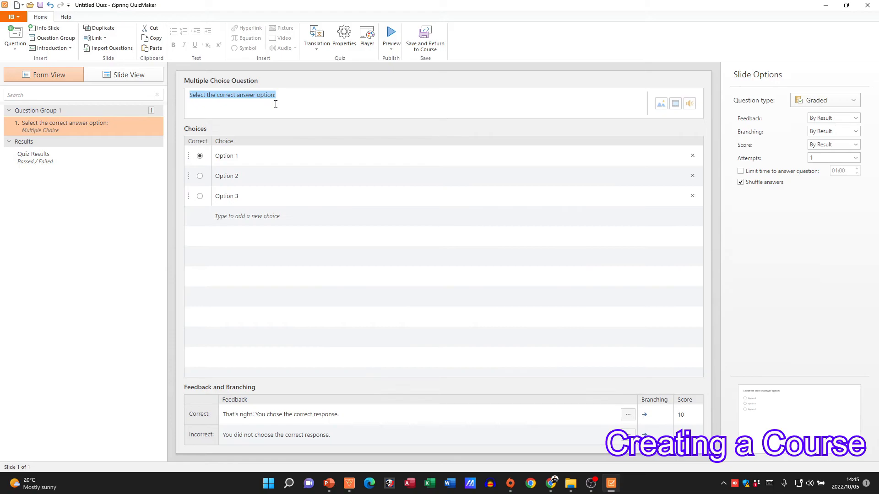
type("ghdfgdhfg hd")
Change the first answer choice to "Option 1fghdfg" and save the quiz back into the course
left_click(249, 156)
type("fghdfg")
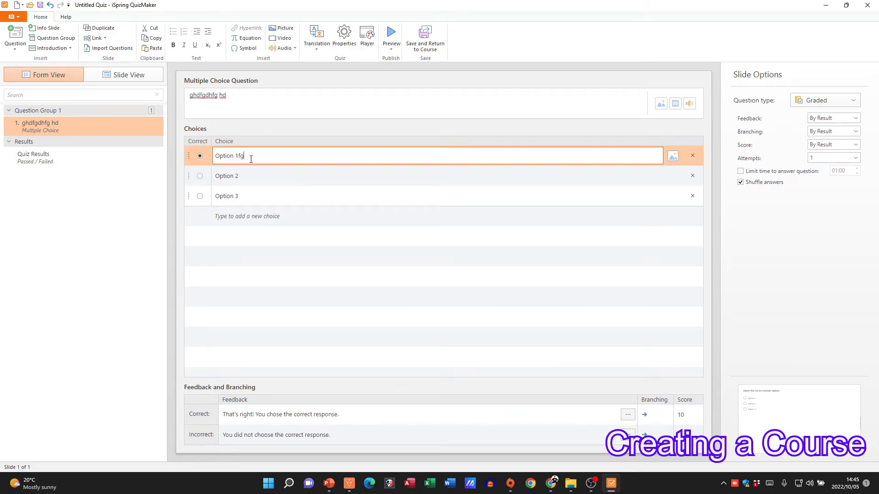
left_click(247, 175)
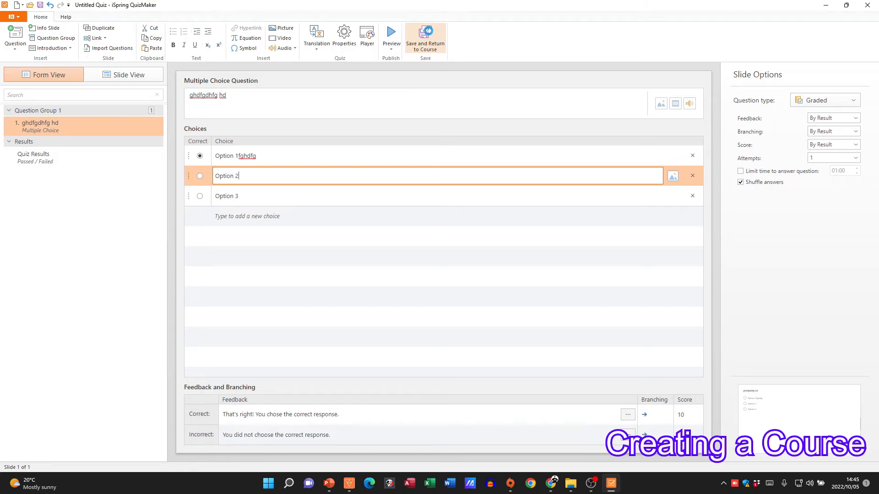
left_click(429, 34)
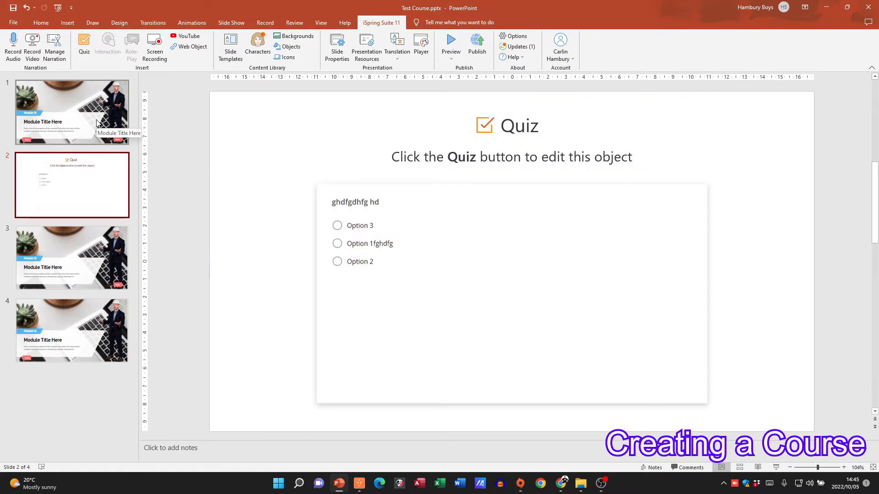
Check the inserted quiz slide, preview the presentation from its first slide, and advance to the quiz question
left_click(120, 133)
left_click(93, 174)
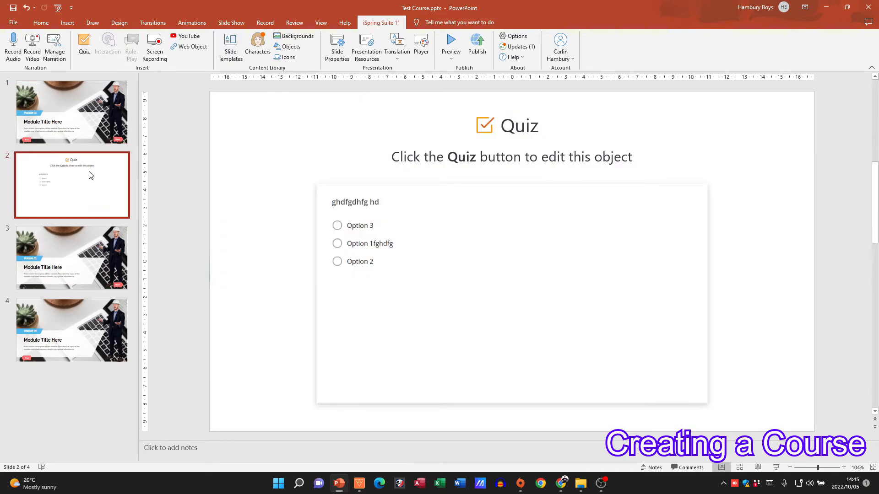
left_click(73, 134)
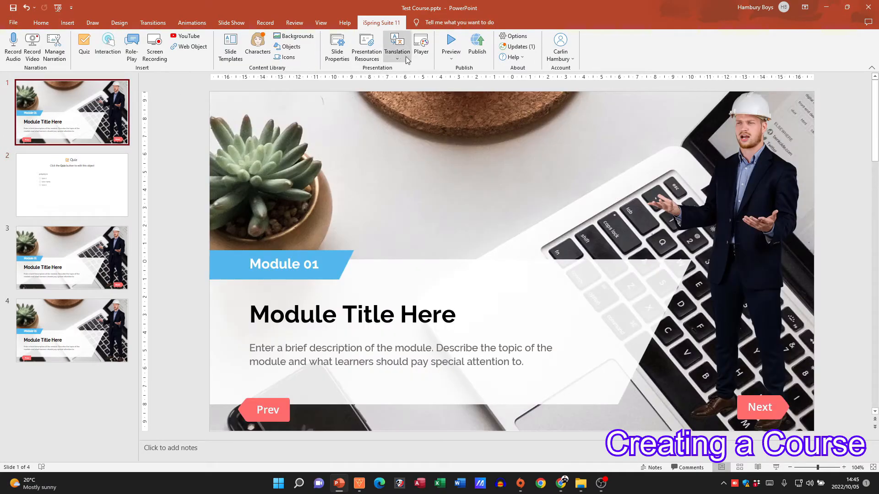
left_click(453, 42)
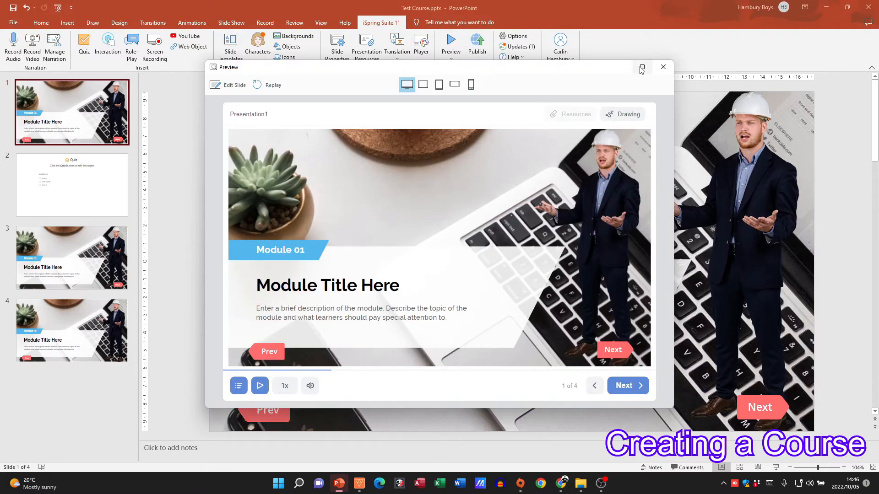
left_click(642, 68)
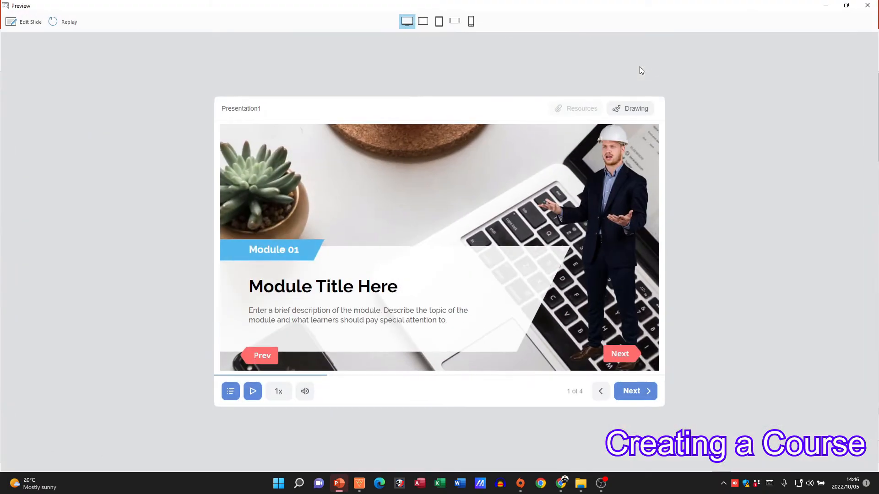
left_click(632, 392)
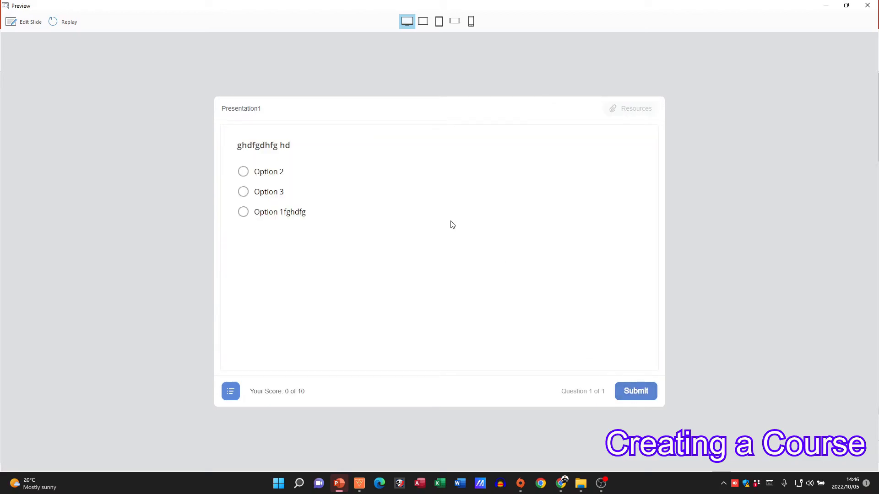
Answer the previewed quiz question with Option 2, view the results, continue to the following slide, and close the preview
left_click(251, 174)
left_click(629, 395)
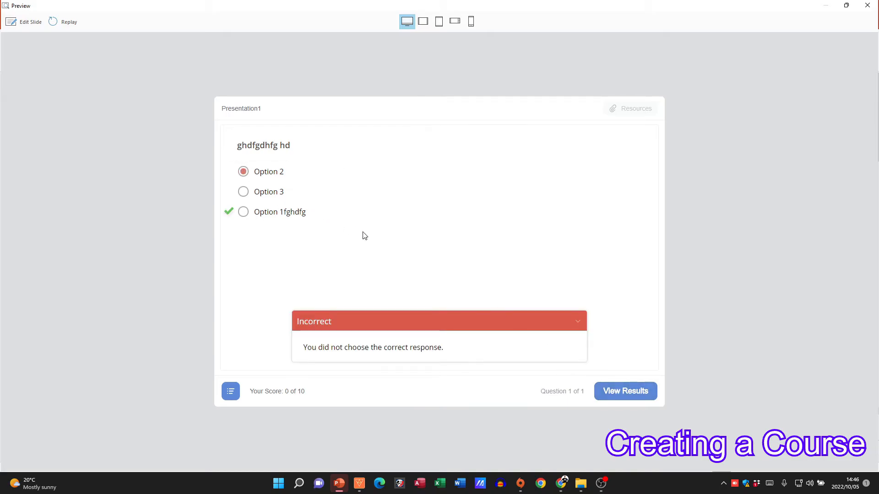
left_click(600, 392)
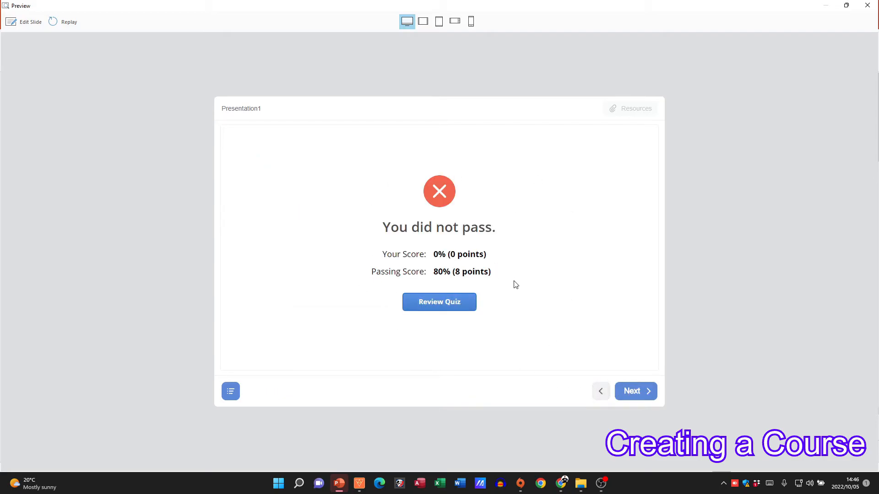
left_click(632, 391)
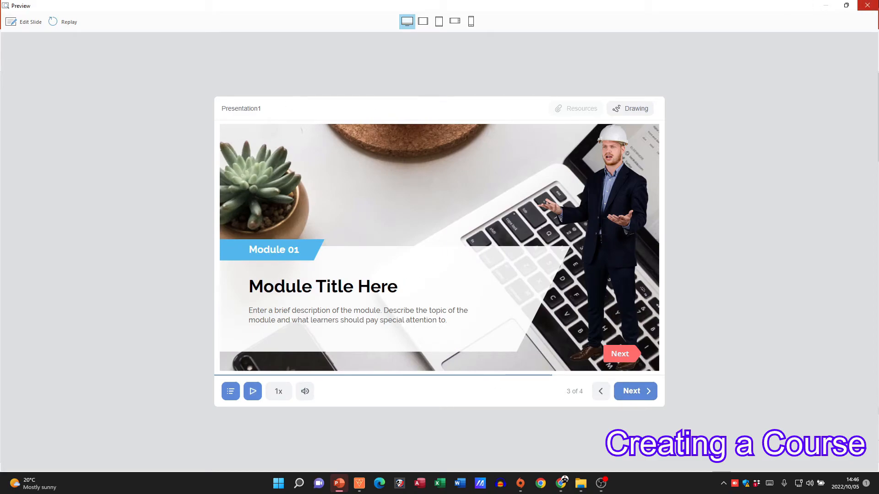
left_click(867, 5)
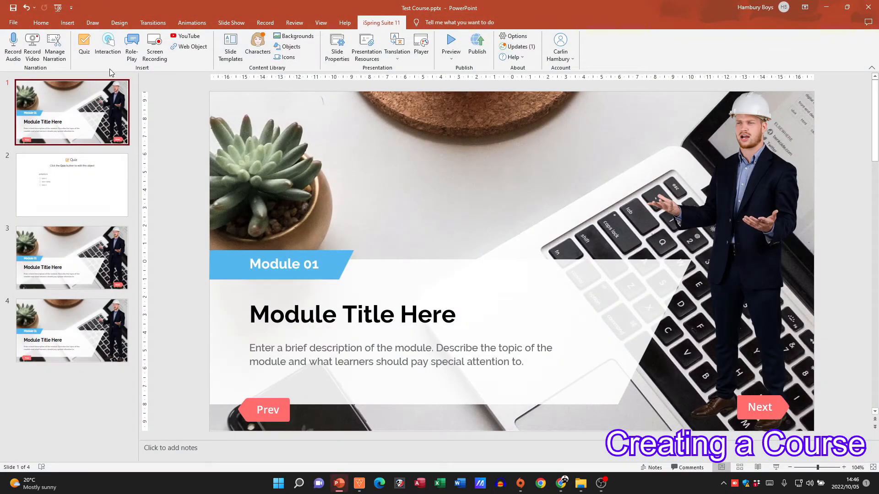
Look at slides 3 and 4 of the course
left_click(78, 256)
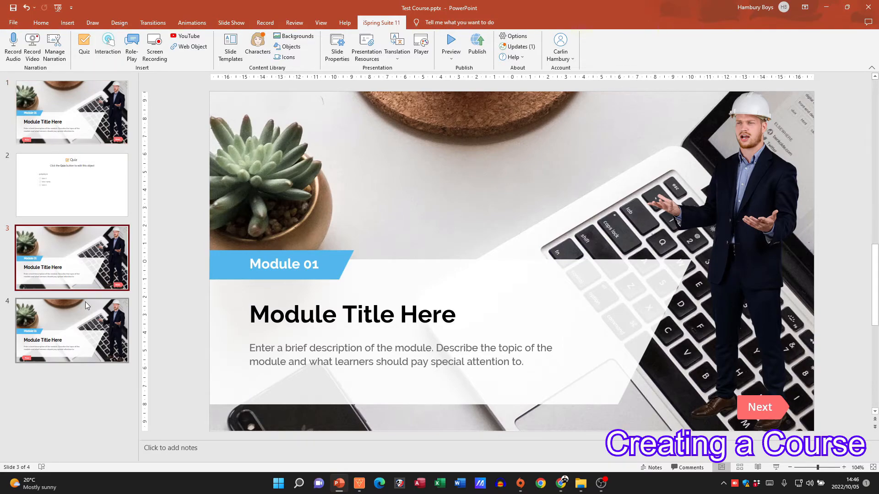
left_click(81, 331)
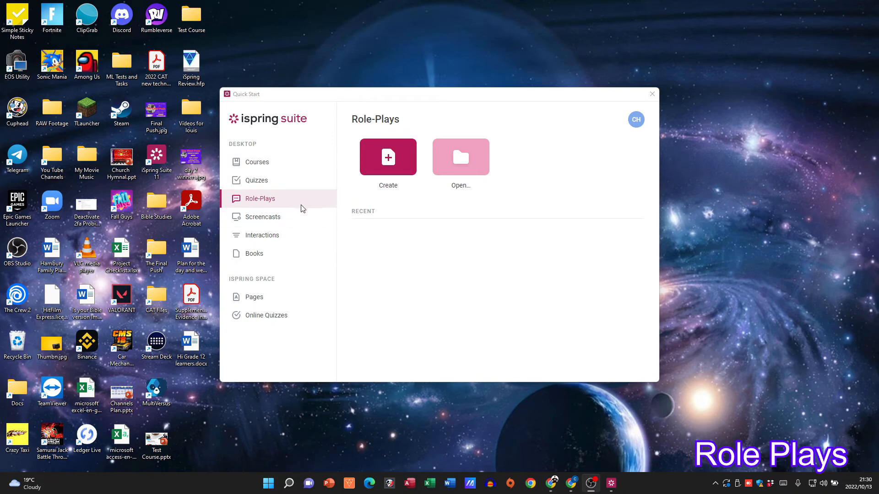
Create a new role-play with a first scene, and look through the scene's image and property settings
left_click(387, 161)
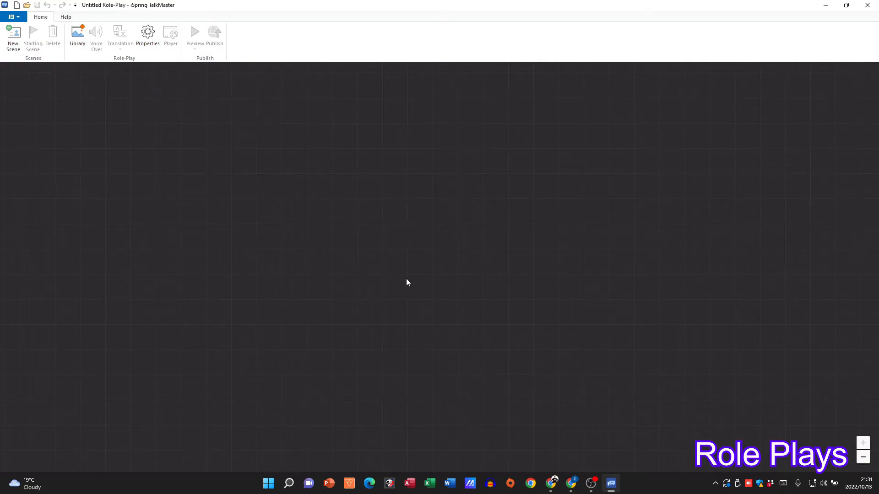
left_click(13, 46)
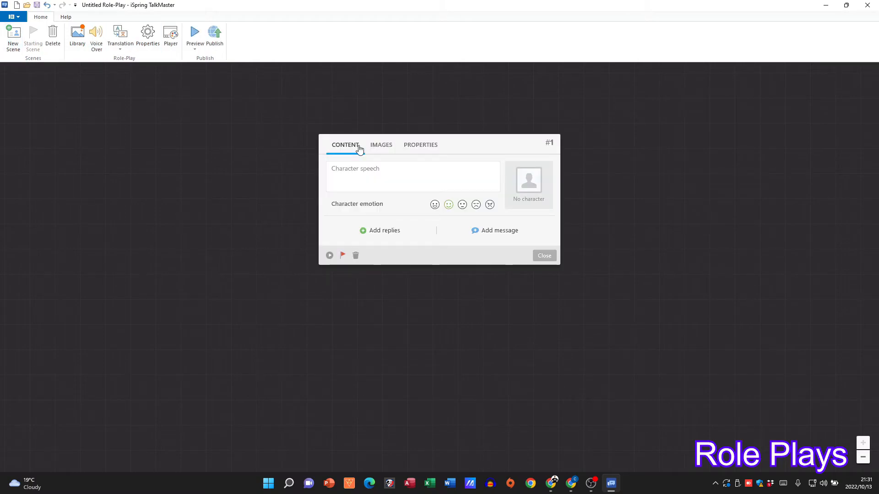
left_click(381, 148)
left_click(419, 150)
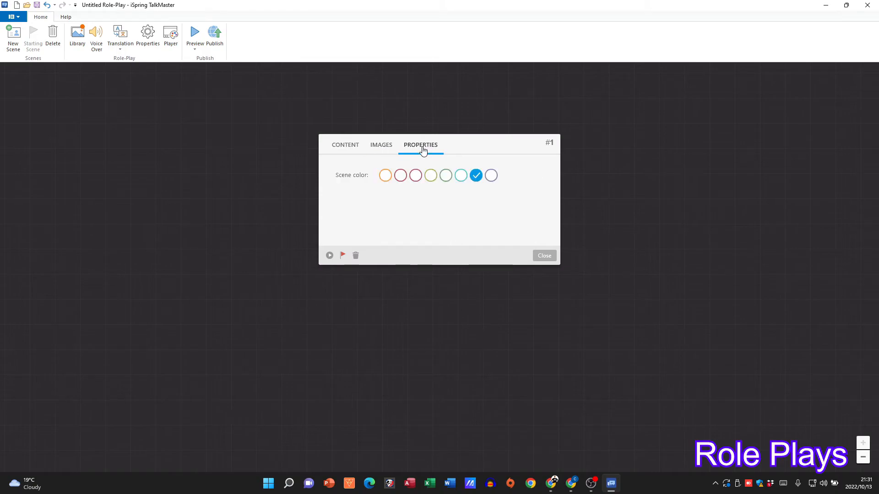
left_click(344, 151)
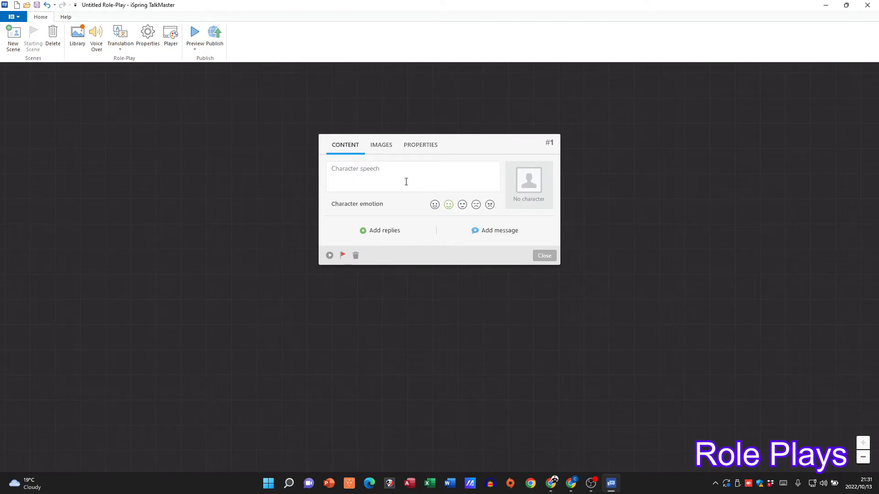
Assign the built-in character in the checkered shirt holding a phone, try its emotions, and set the emotion to Happy
left_click(533, 191)
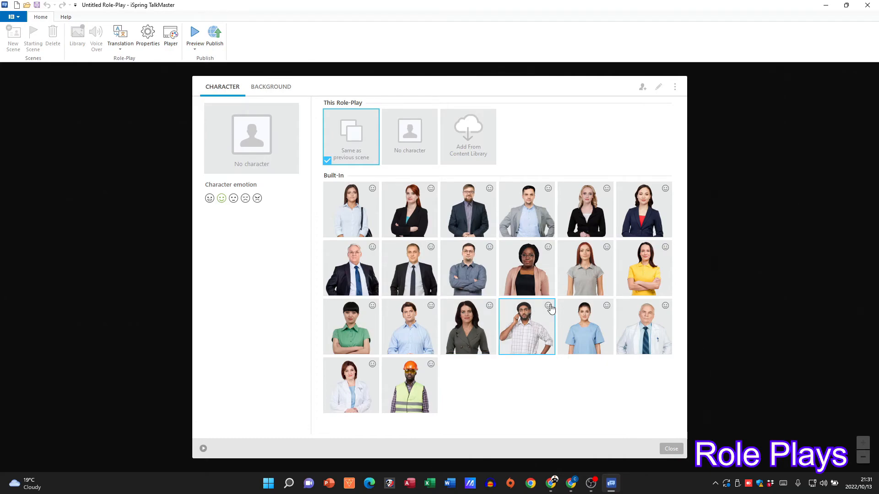
left_click(515, 334)
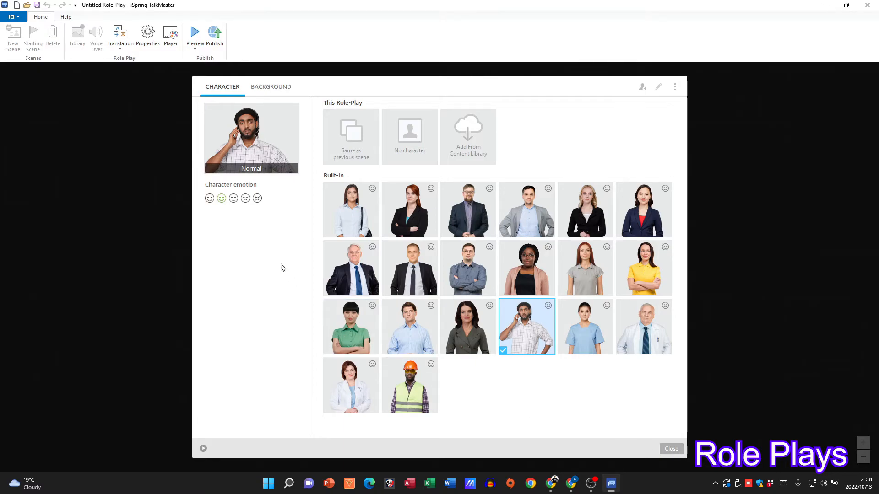
left_click(233, 200)
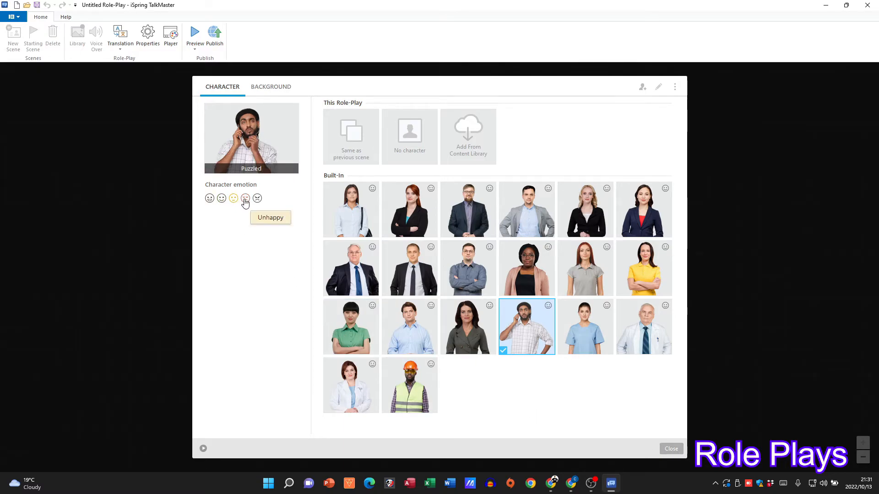
left_click(246, 199)
left_click(258, 199)
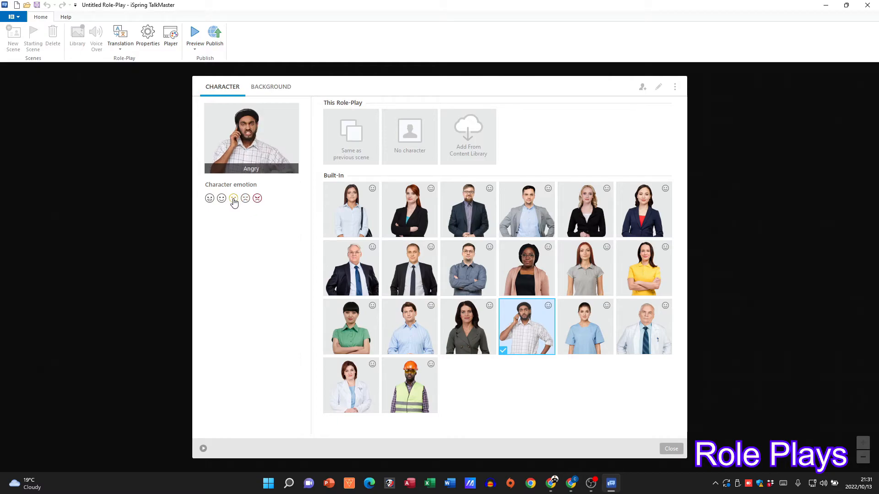
left_click(210, 199)
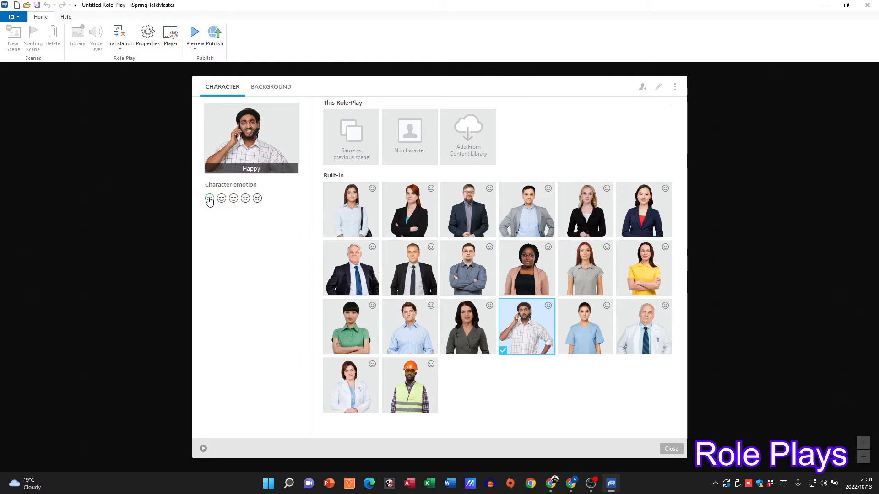
left_click(672, 449)
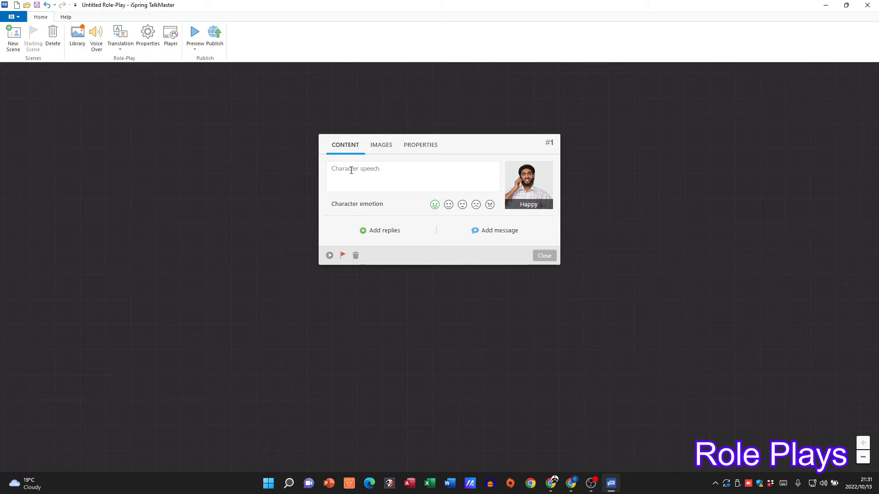
Enter a character speech that introduces the speaker by name and asks "How can I help you?", and preview the scene
type("Hi there, my name is JOhn. How can I help you?")
left_click(329, 256)
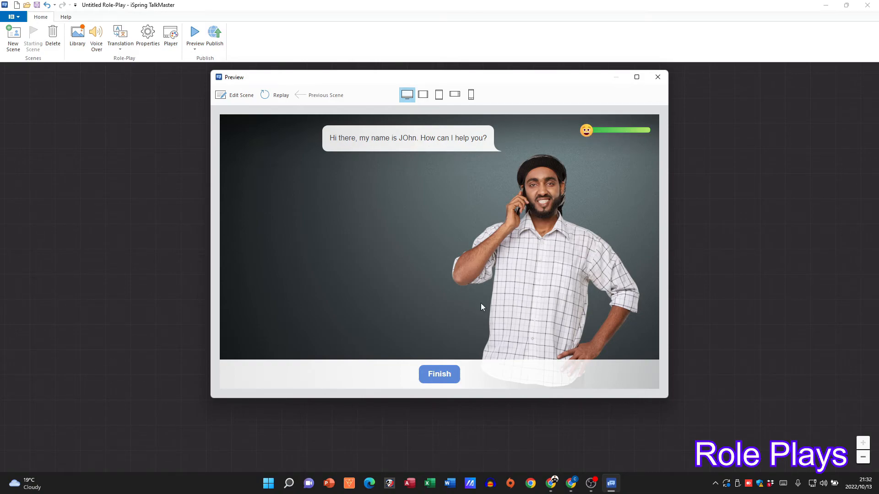
left_click(438, 376)
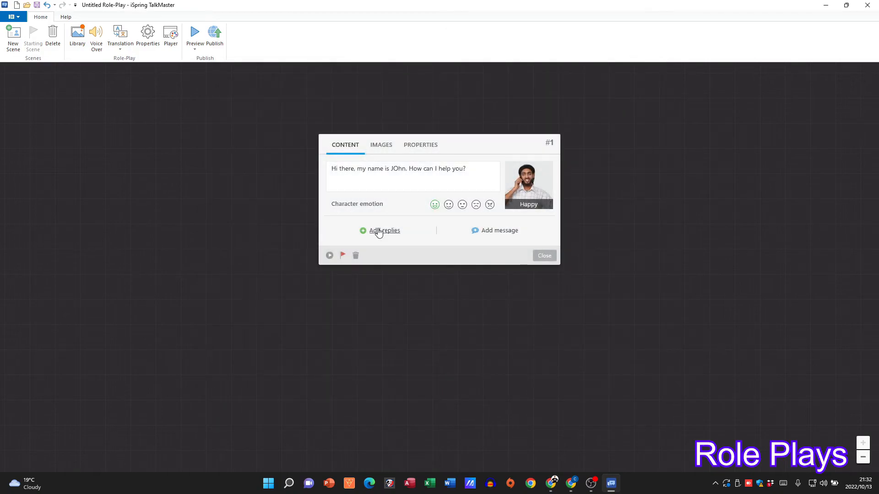
Add the replies "Yes, I would like to speak to someone in customer care" and "No, I need no help.", and preview the scene
left_click(378, 232)
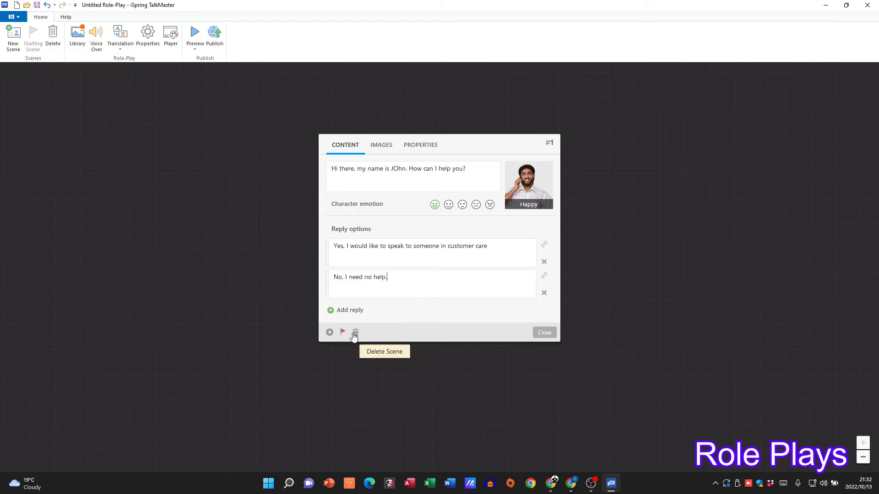
left_click(330, 332)
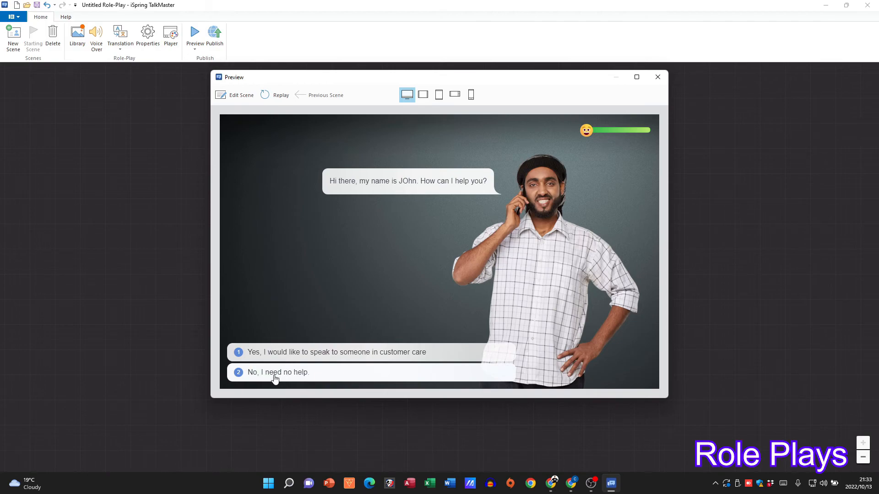
left_click(655, 79)
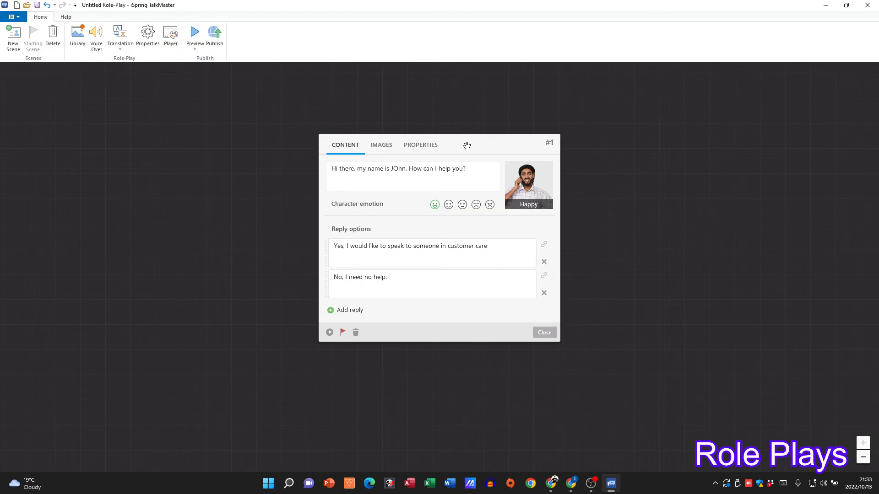
left_click_drag(467, 145, 431, 120)
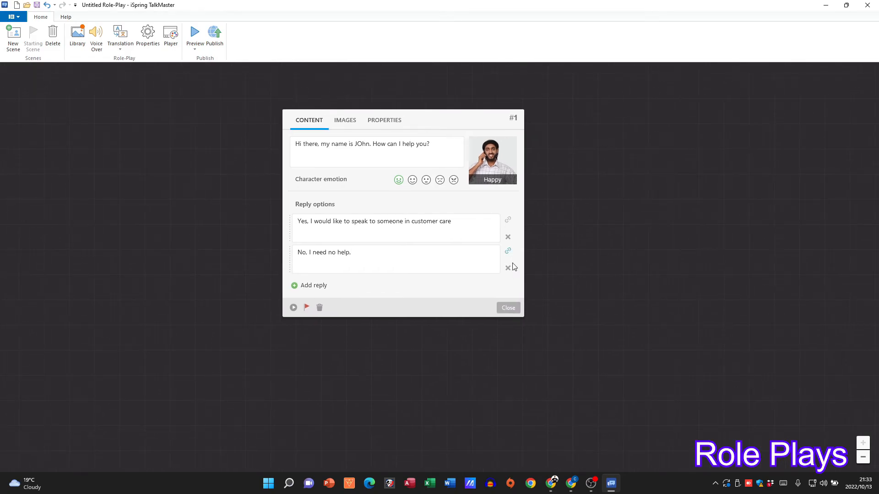
Close the first scene's editor and move the scene's card a little up and to the right on the canvas
left_click(511, 310)
double_click(374, 164)
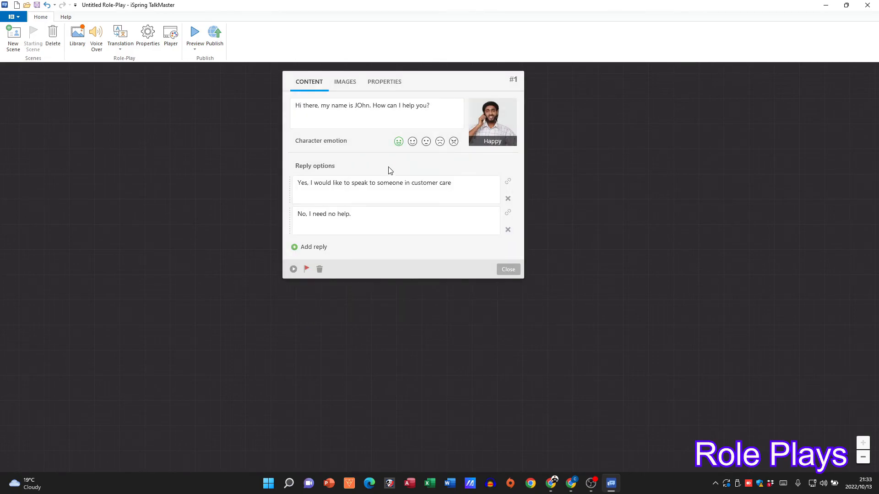
left_click(510, 274)
left_click_drag(373, 160, 395, 133)
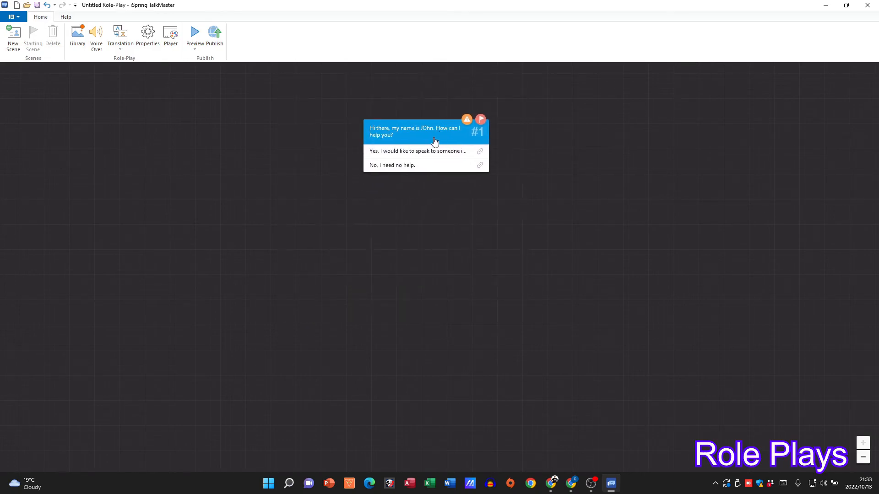
Add a second scene and assign the built-in red-haired woman in the black blazer as its character
left_click(13, 35)
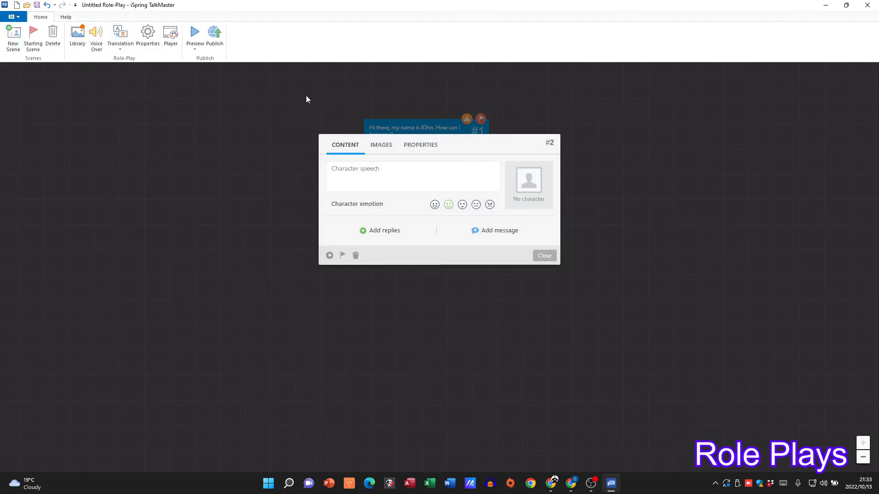
left_click(520, 180)
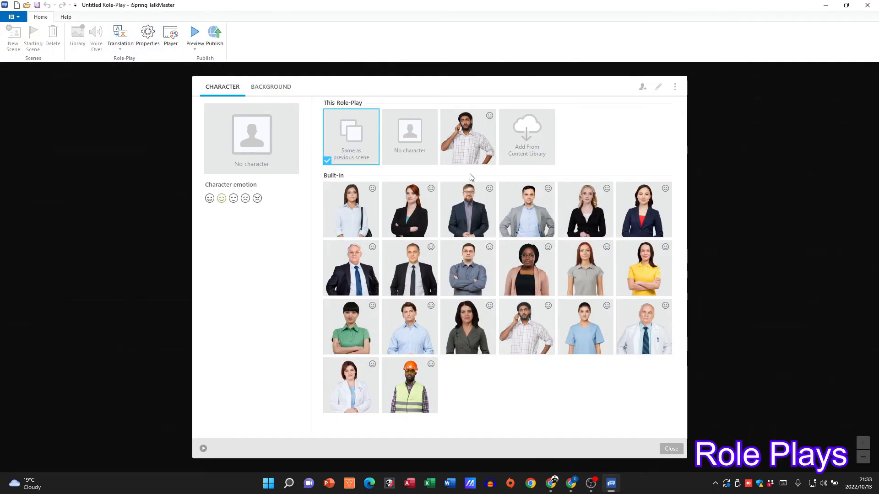
left_click(410, 210)
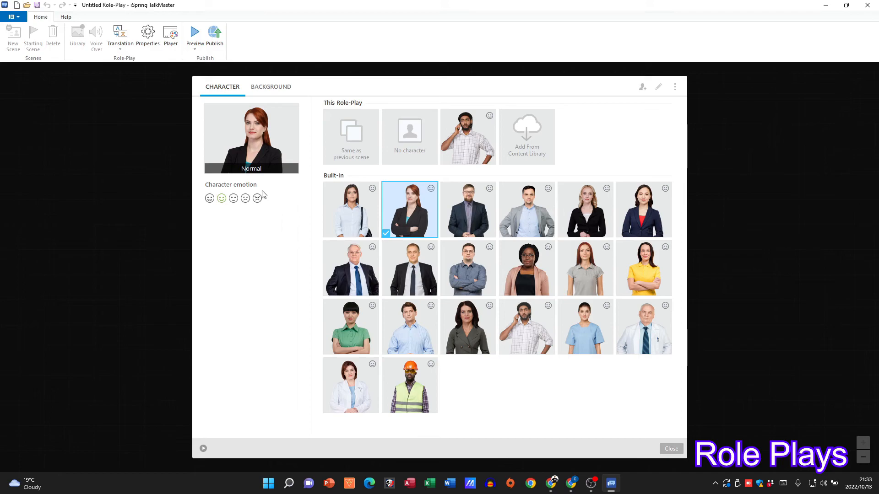
left_click(671, 449)
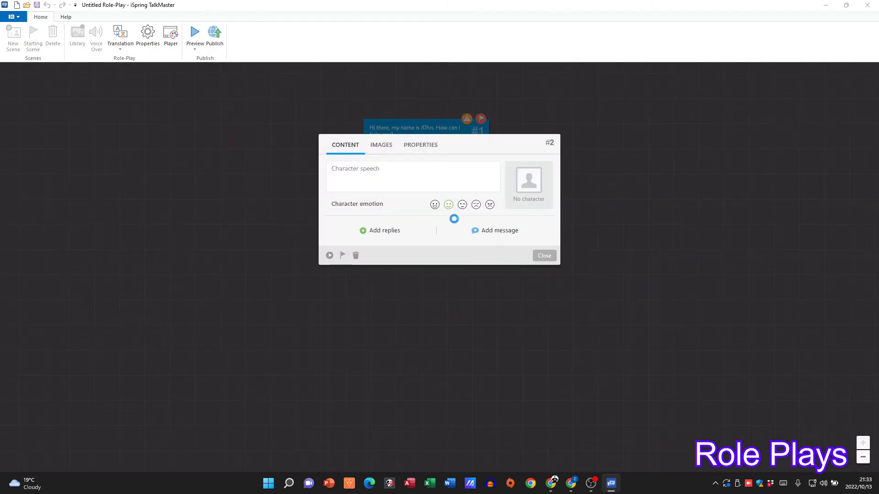
Enter a speech introducing the speaker by name from customer care and asking "how may I be of assistance?", and preview the scene
left_click(412, 175)
type("Hi, I am Jan")
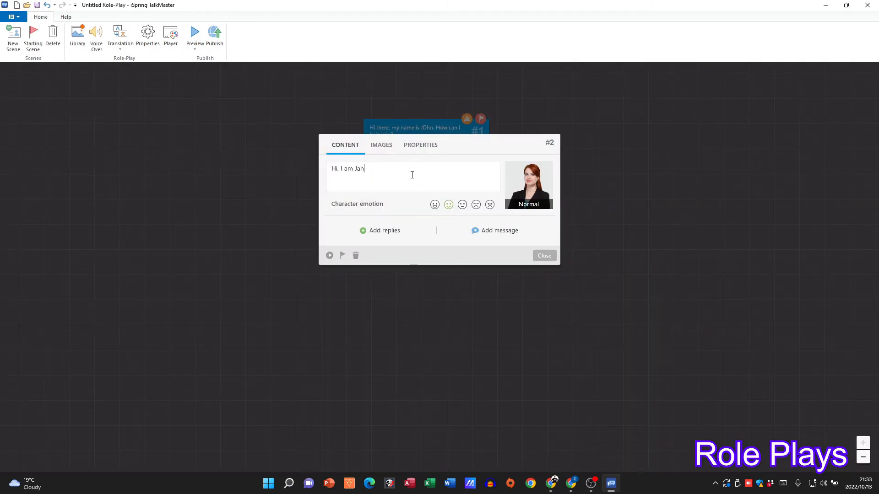
type("e from customer care...how may I be ofassistance")
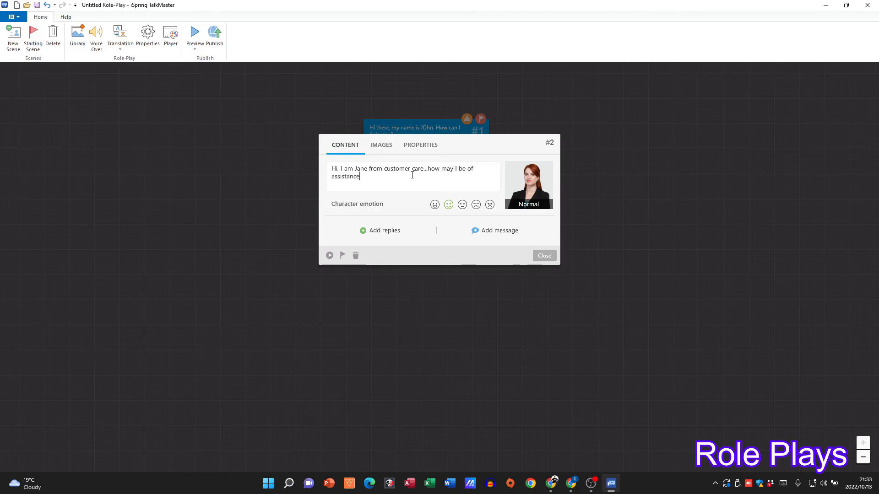
left_click(327, 255)
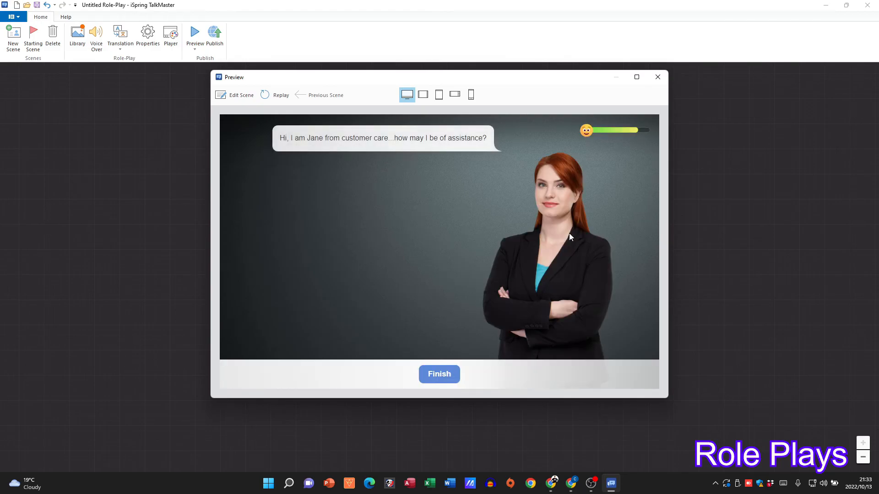
left_click(450, 378)
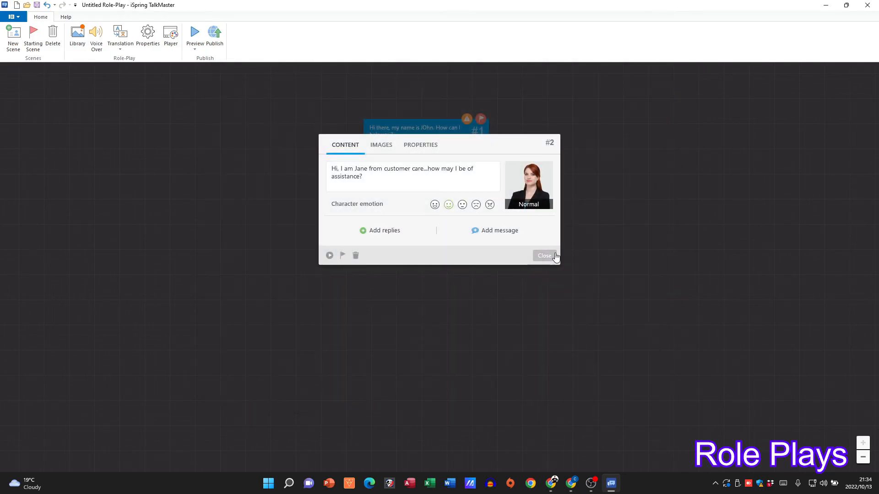
Close the second scene's editor and place its card below and to the left of the first scene
left_click(544, 255)
left_click_drag(467, 216, 307, 234)
left_click(485, 138)
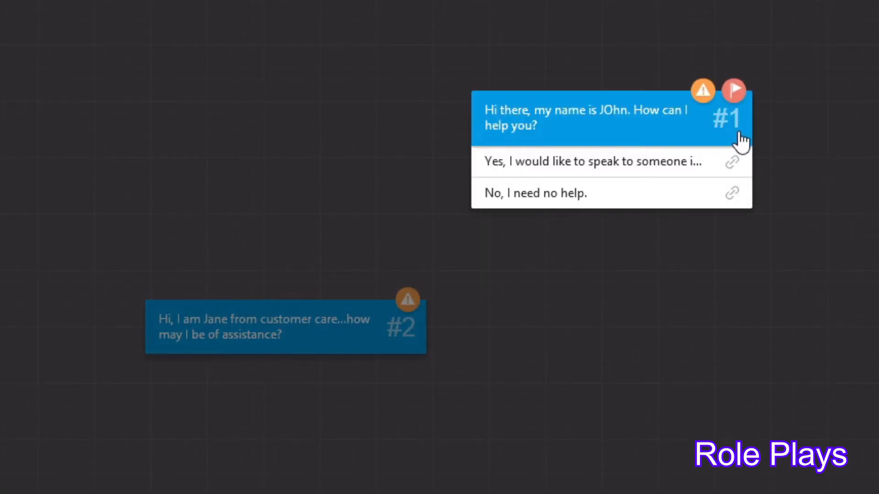
left_click(234, 323)
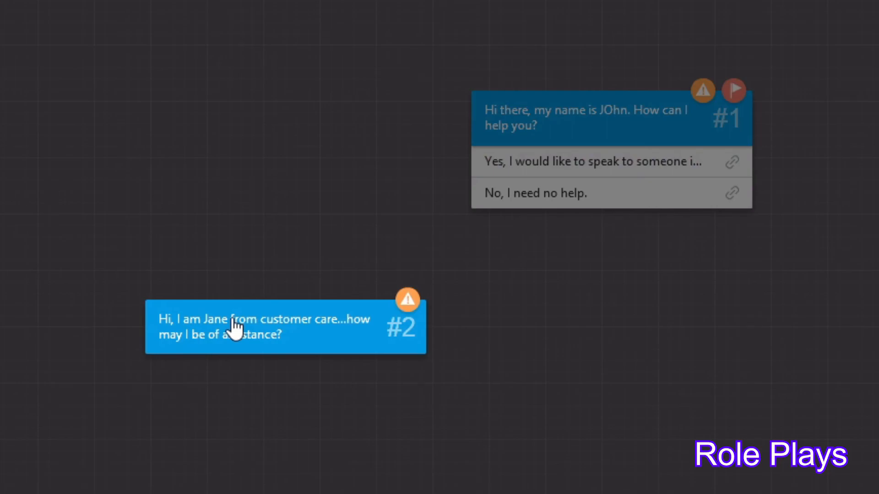
left_click(504, 133)
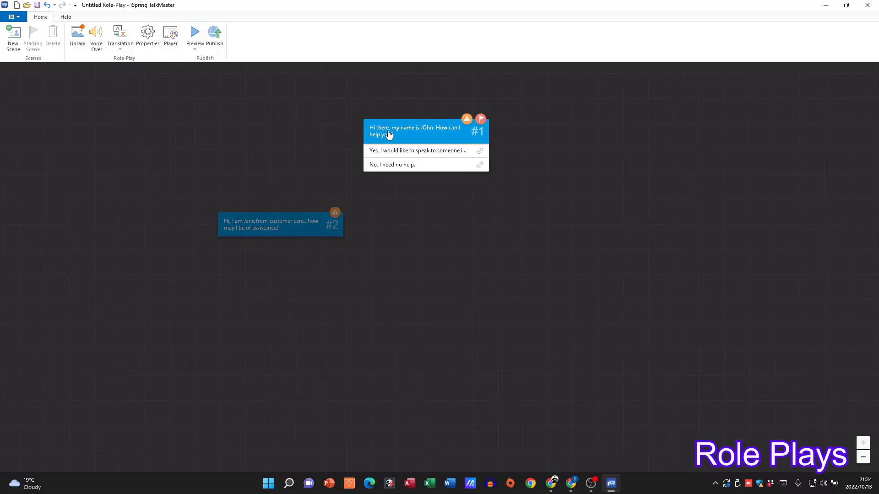
Preview the first scene and choose the reply "Yes, I would like to speak to someone in customer care" through to the finish
double_click(389, 134)
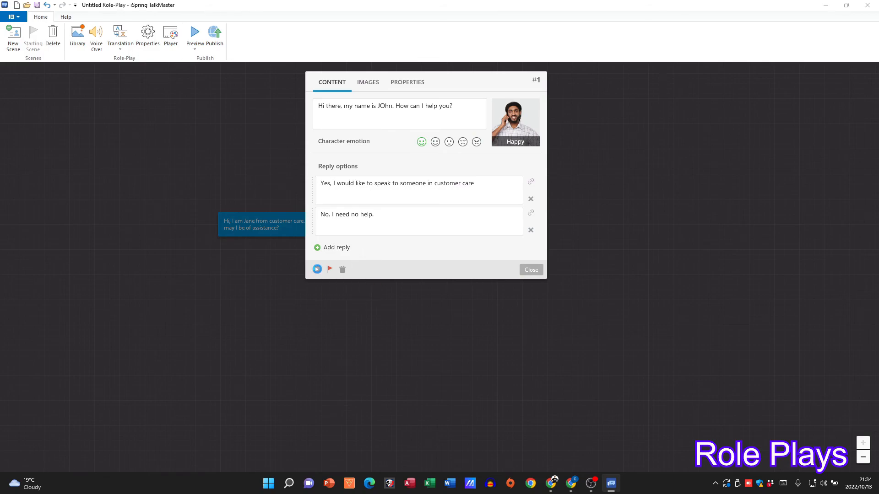
left_click(317, 269)
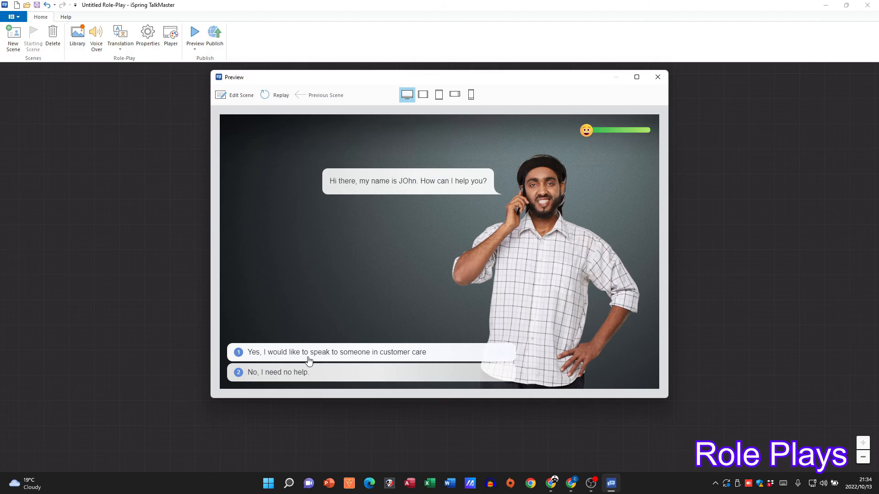
left_click(294, 353)
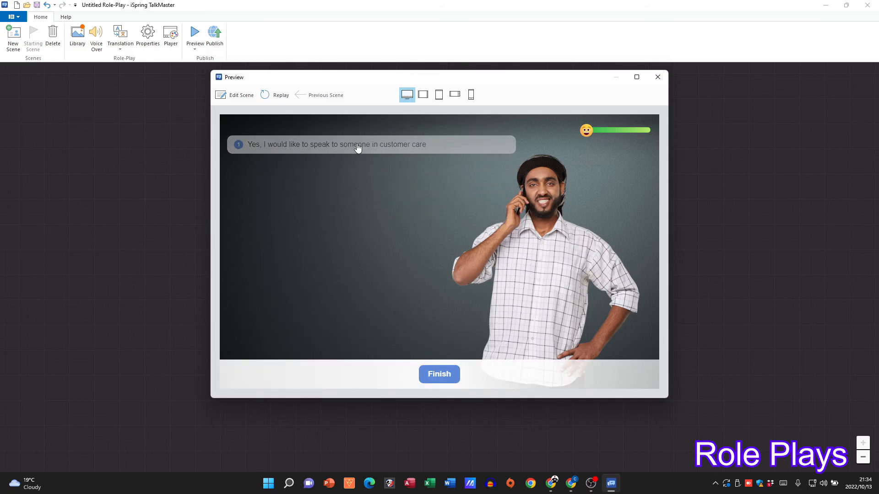
left_click(438, 375)
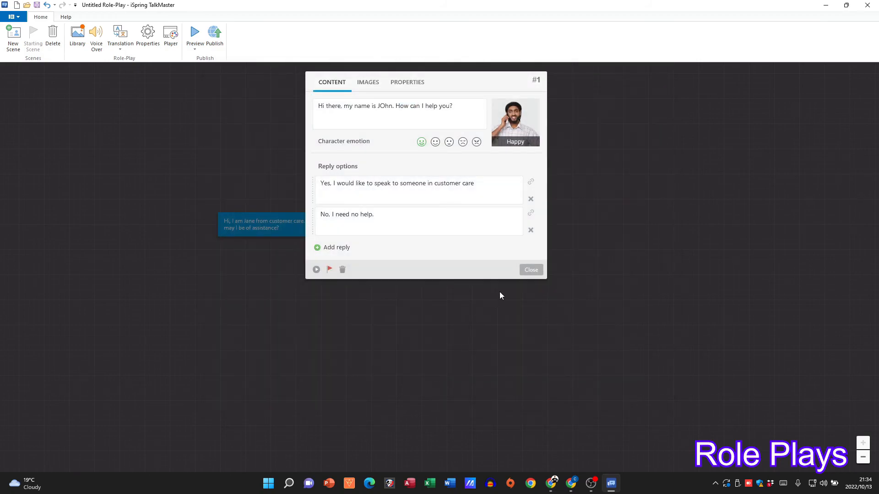
Reopen the first scene and check its color property without changing it
left_click(532, 270)
double_click(418, 131)
left_click(408, 84)
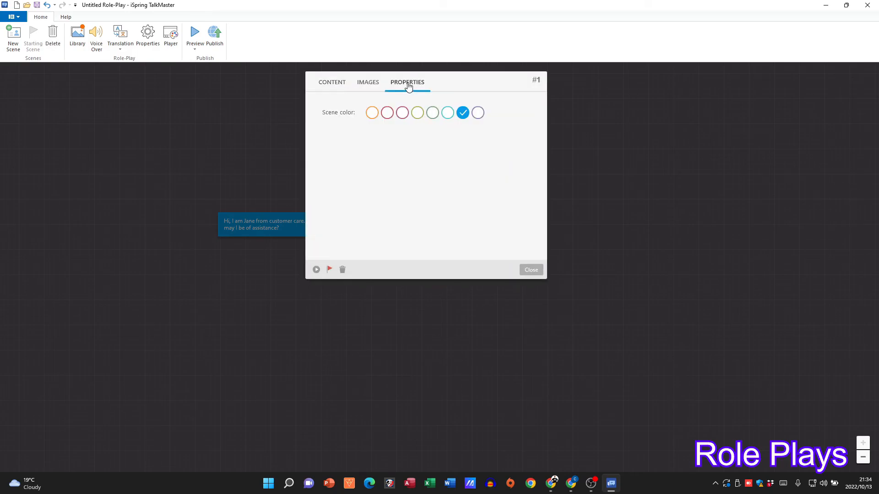
left_click(535, 272)
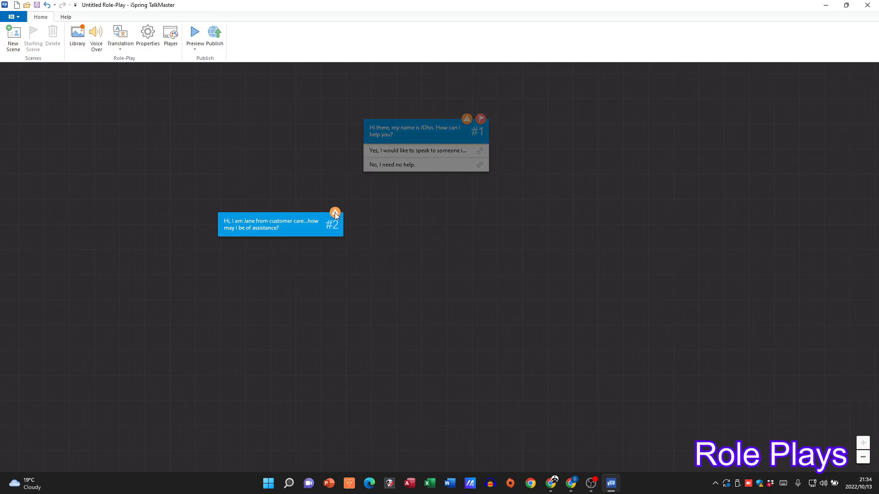
Move the second scene closer to the first and link the "Yes, I would like to speak to someone in customer care" reply to it
left_click_drag(336, 215, 378, 200)
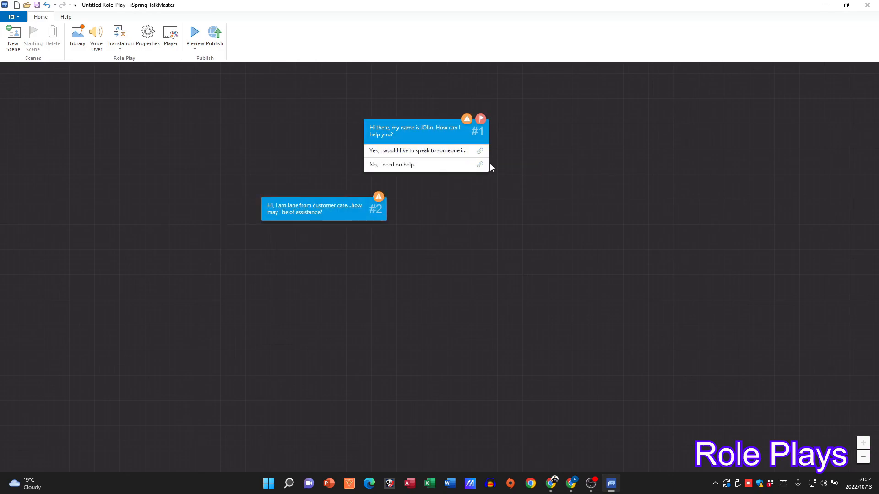
left_click_drag(479, 152, 336, 215)
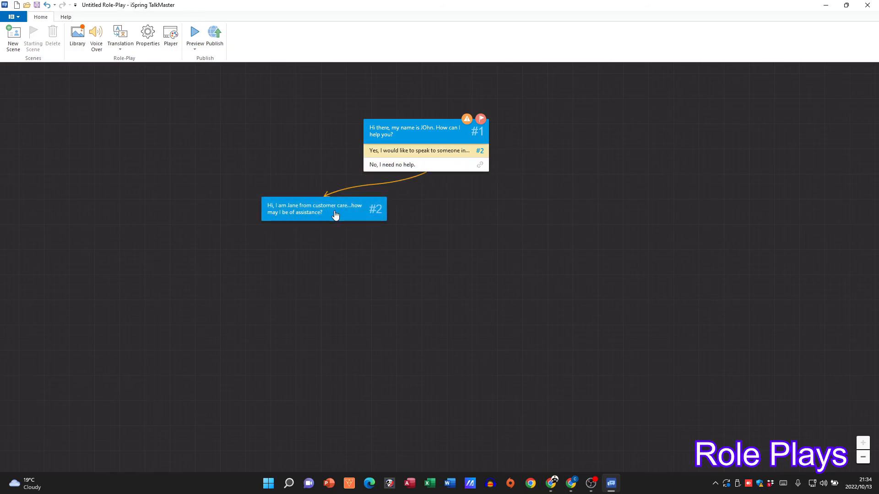
Preview the role-play from the first scene, follow the linked customer care reply, and close the preview and scene editor
double_click(436, 128)
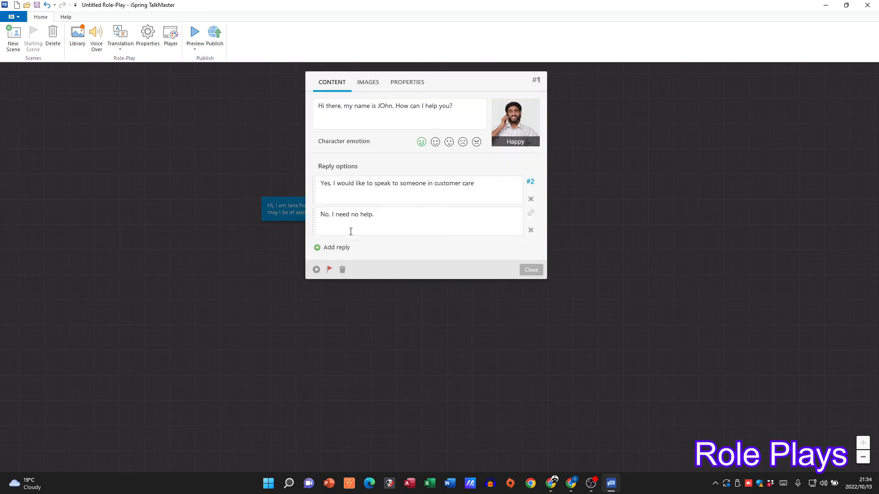
left_click(316, 270)
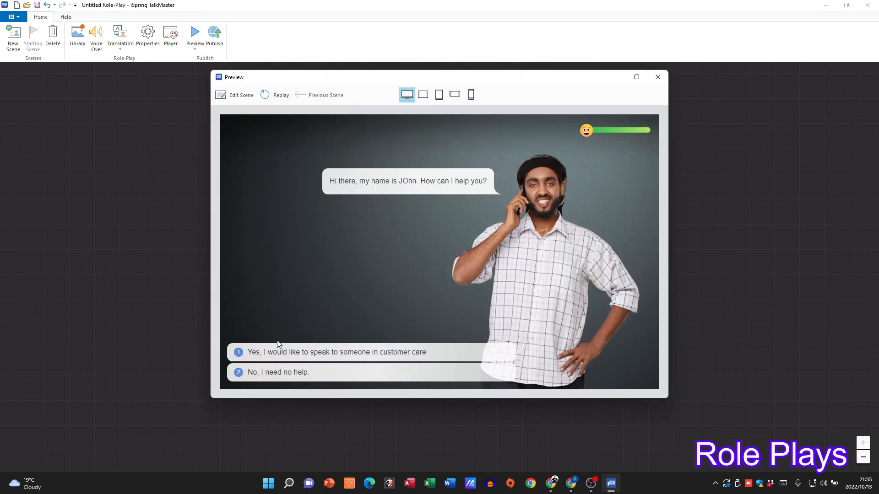
left_click(270, 352)
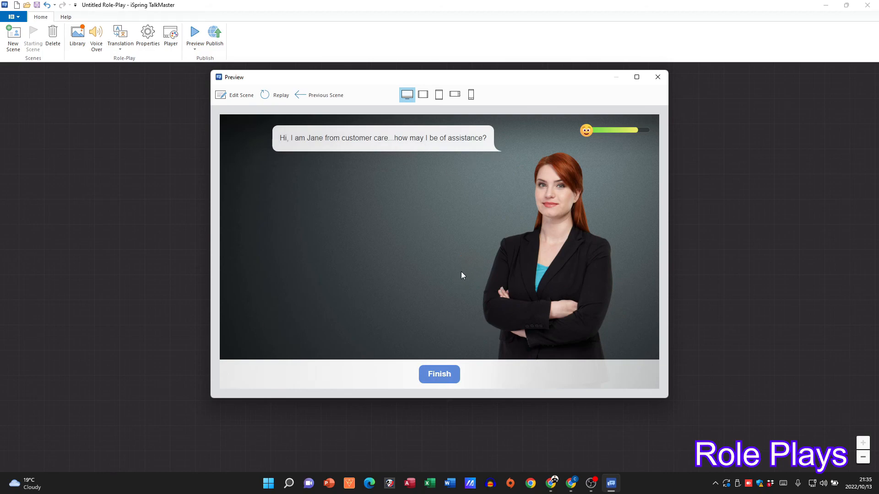
left_click(657, 77)
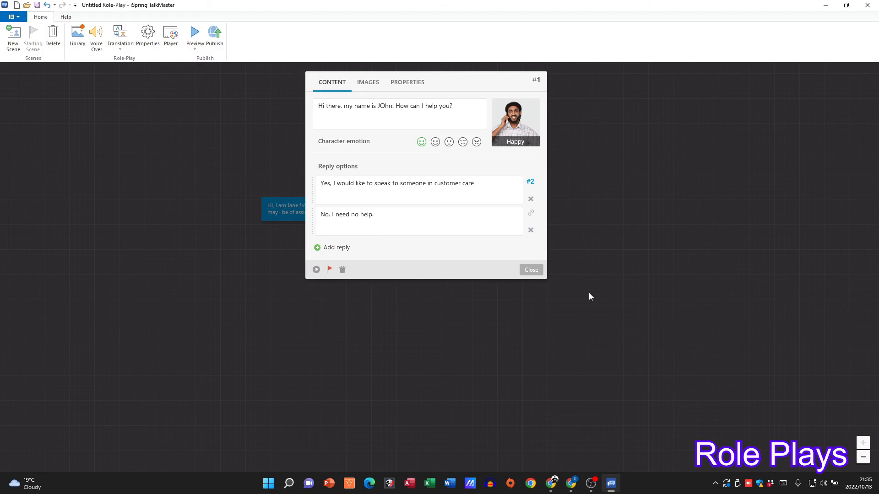
left_click(543, 279)
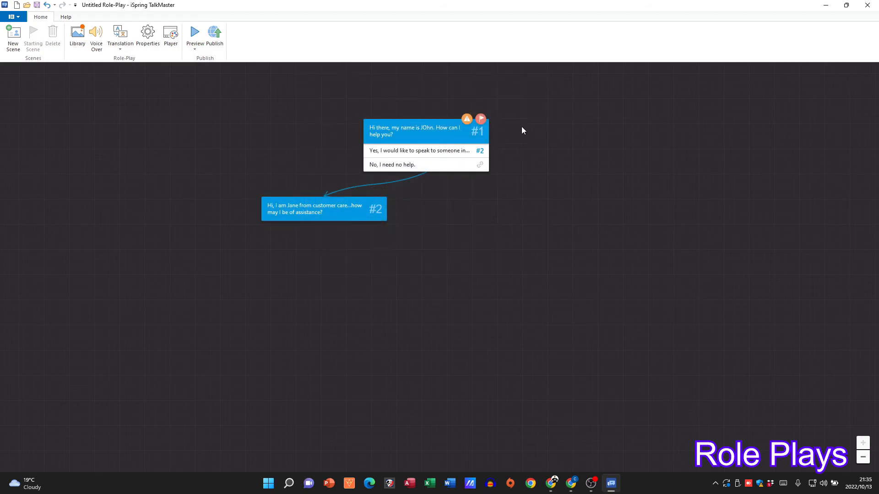
Move the second scene further left and link the "No, I need no help." reply to a new empty third scene placed lower right
left_click_drag(328, 218, 145, 230)
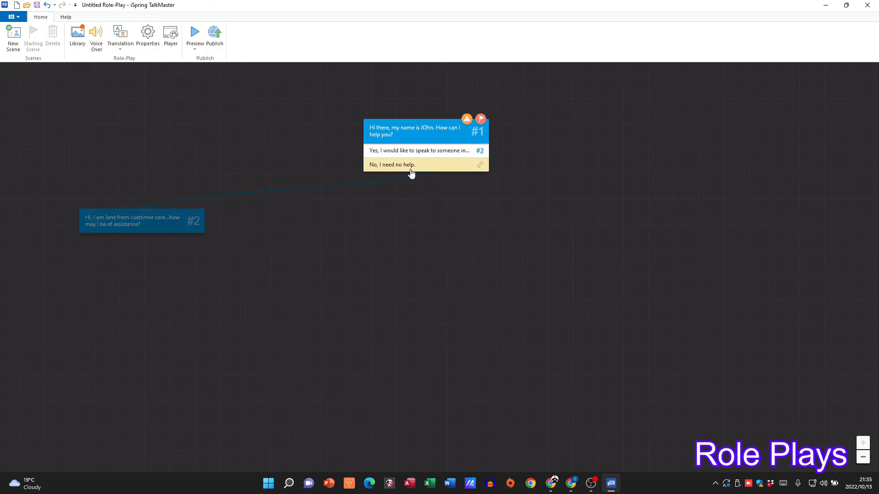
left_click_drag(480, 167, 756, 242)
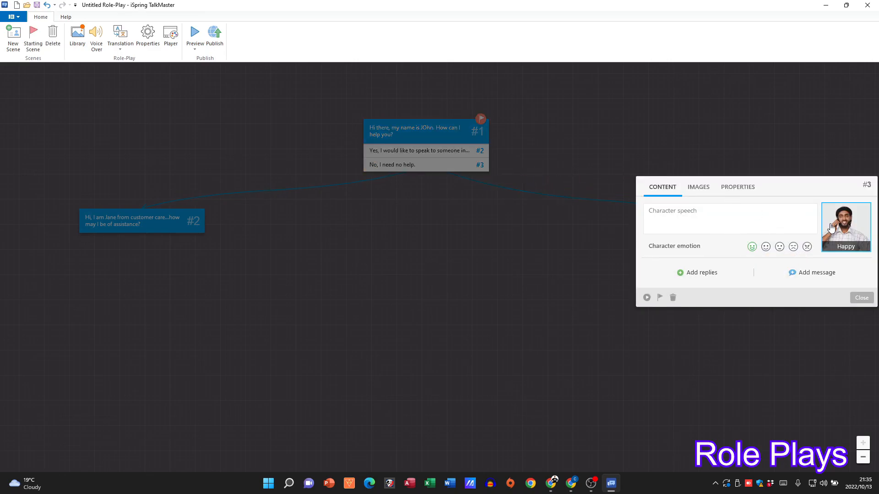
left_click(864, 298)
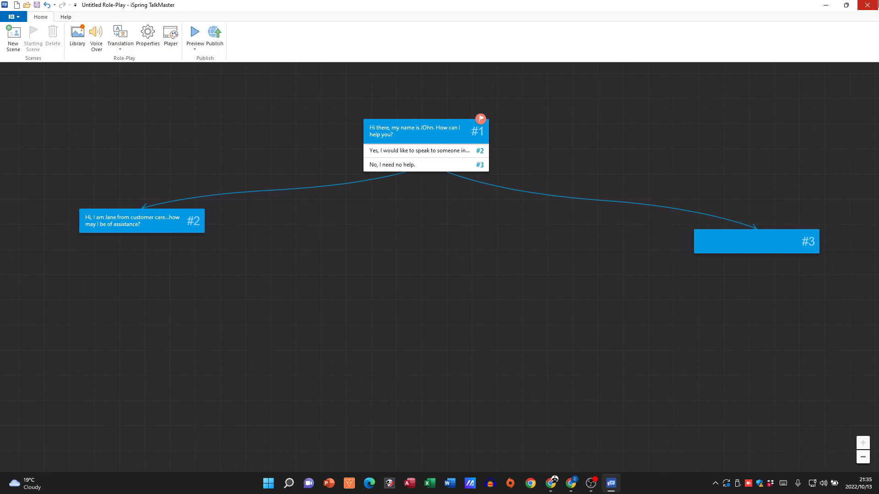
Close the role-play without saving its changes and launch iSpring Suite 11 again
left_click(873, 8)
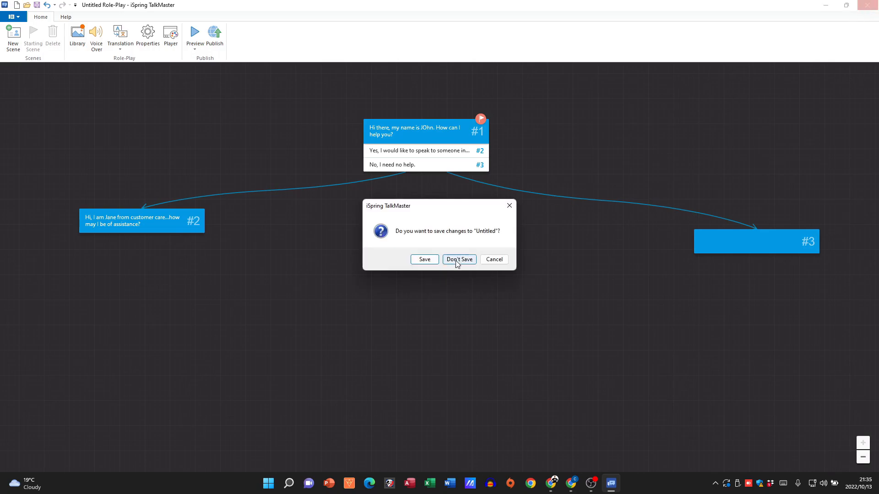
left_click(460, 260)
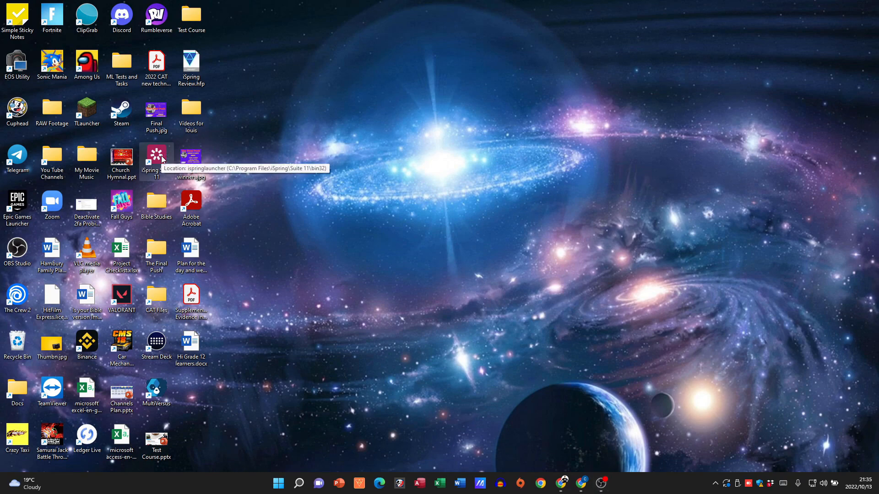
double_click(156, 158)
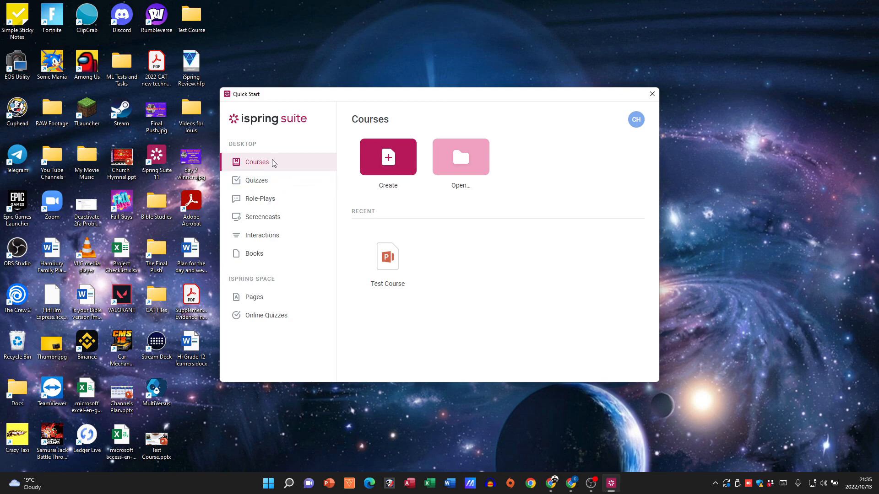
Look through the Quizzes and Role-Plays sections of the Quick Start window and shift the window slightly right
left_click(274, 189)
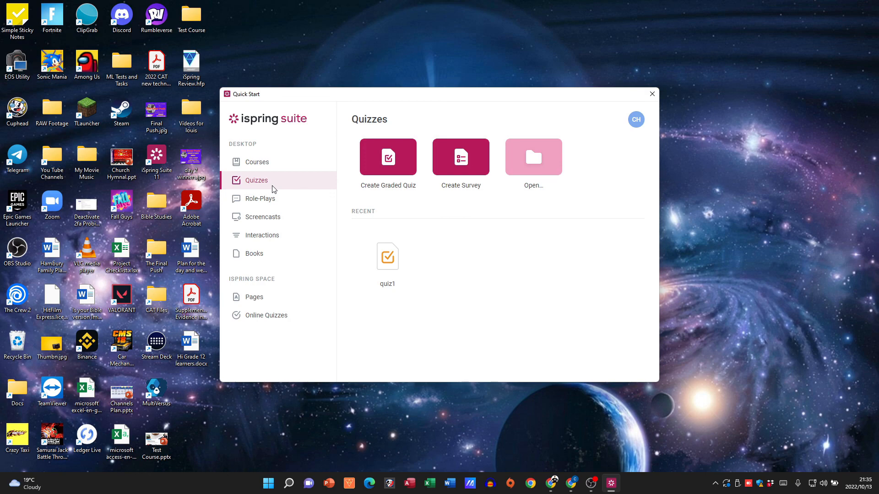
left_click(270, 199)
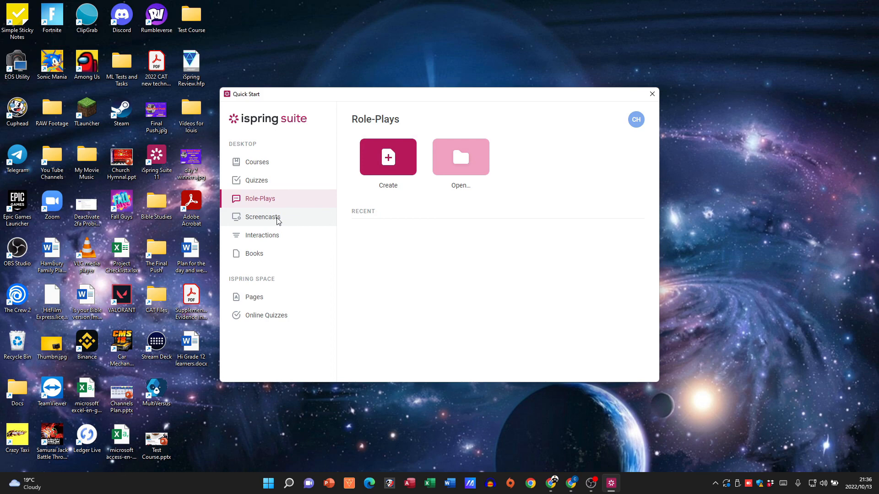
left_click_drag(350, 101, 358, 98)
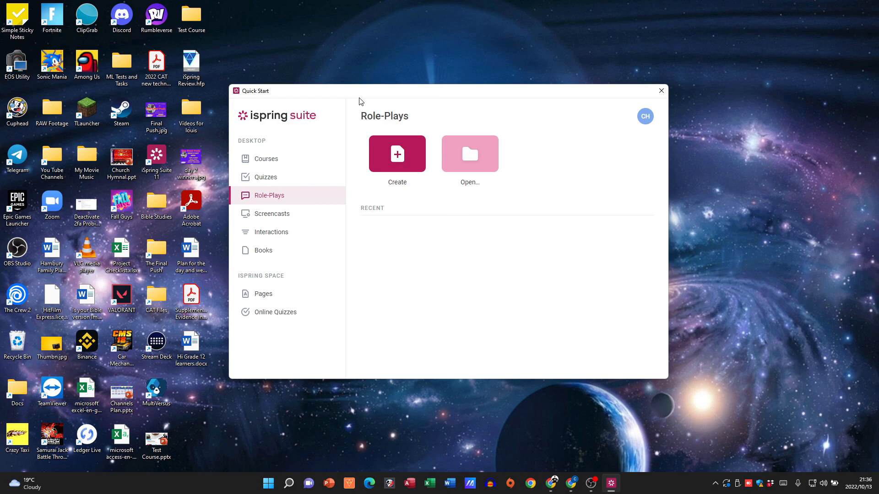
left_click_drag(347, 94, 354, 95)
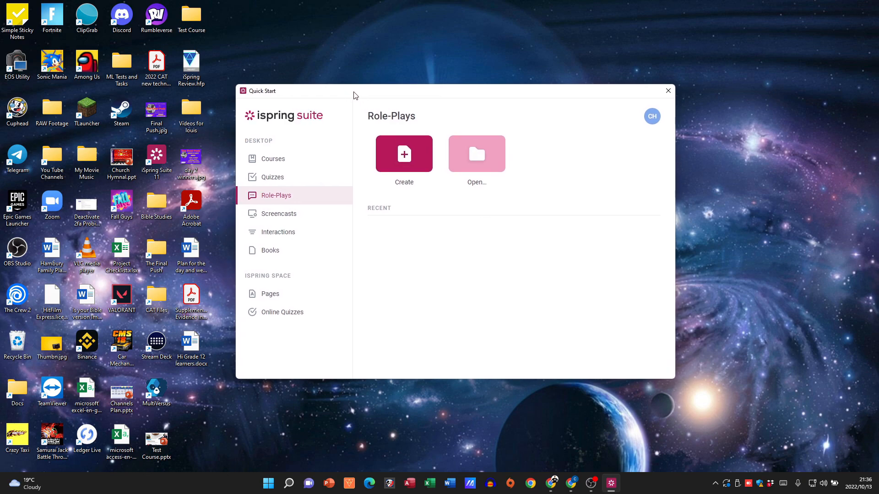